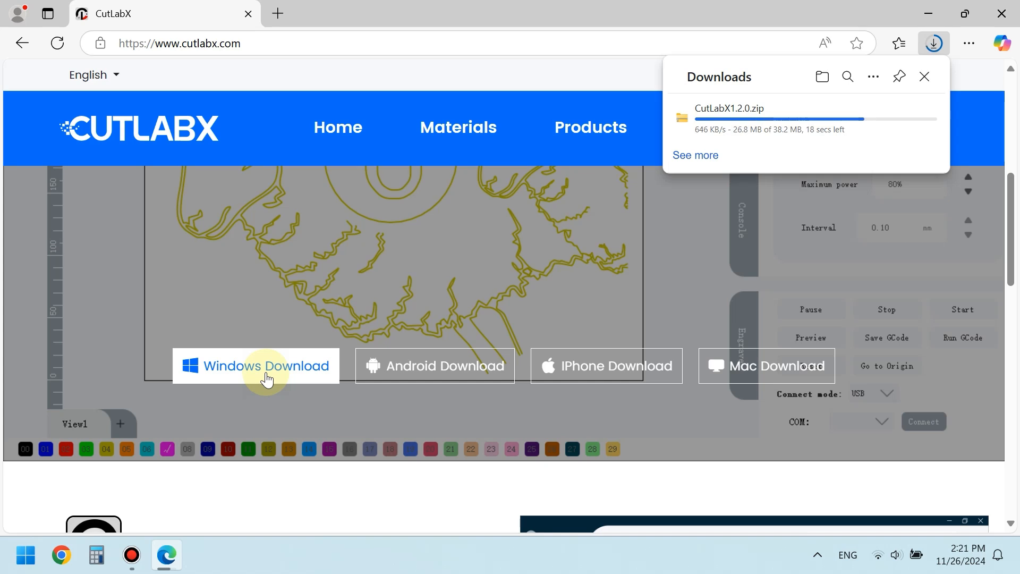
# - Open the downloaded CutLabX1.2.0.zip archive in Windows Explorer and enter its CutLabX1.2.0 folder
pyautogui.click(929, 14)
pyautogui.rightClick(145, 119)
pyautogui.moveTo(254, 79)
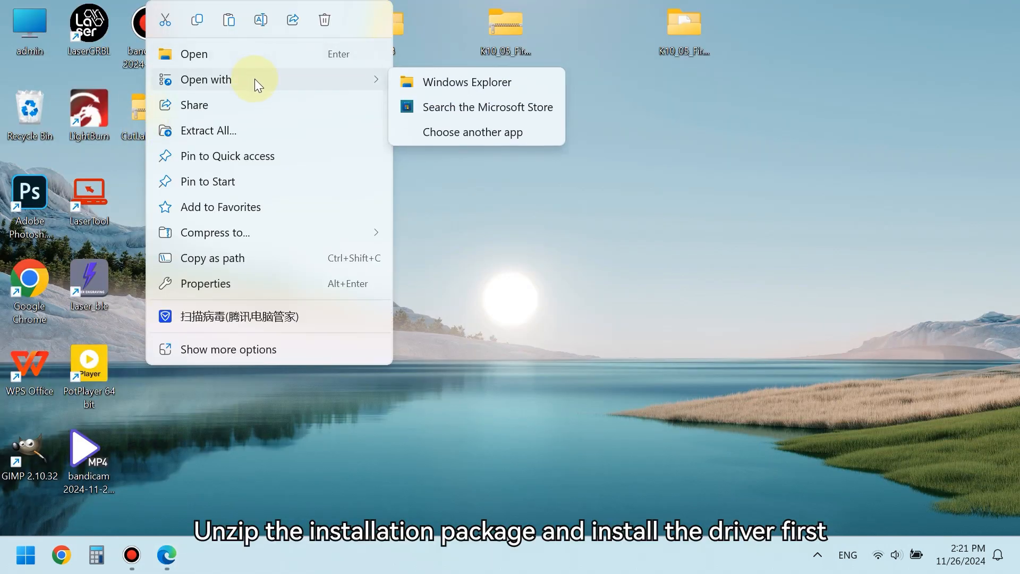
pyautogui.click(405, 82)
pyautogui.doubleClick(210, 145)
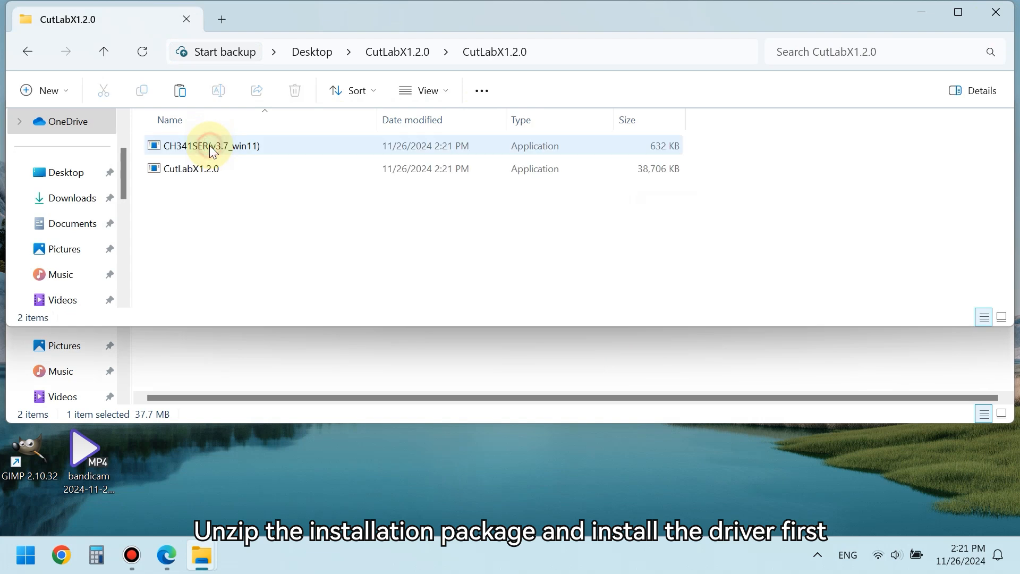
# - Run the CH341SER(v3.7_win11) driver setup, install the CH341SER.INF driver, acknowledge the message and close the setup
pyautogui.click(195, 169)
pyautogui.doubleClick(205, 146)
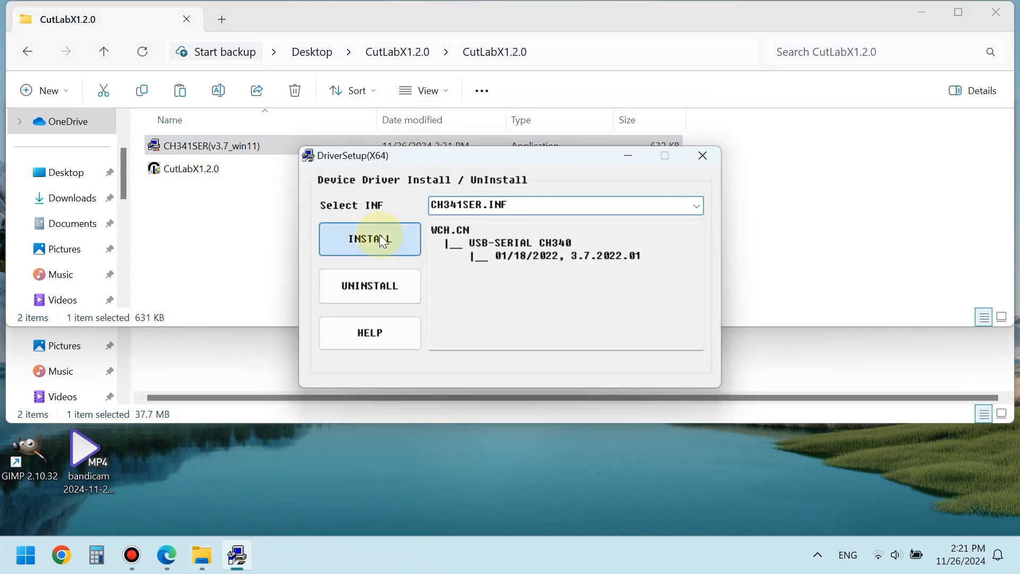
pyautogui.click(379, 236)
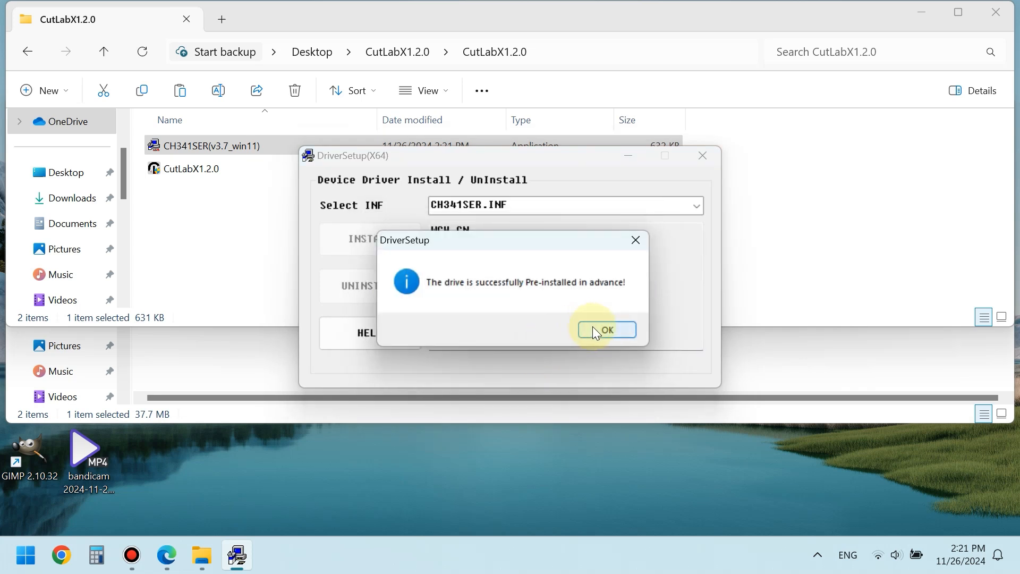
pyautogui.click(595, 329)
pyautogui.click(703, 156)
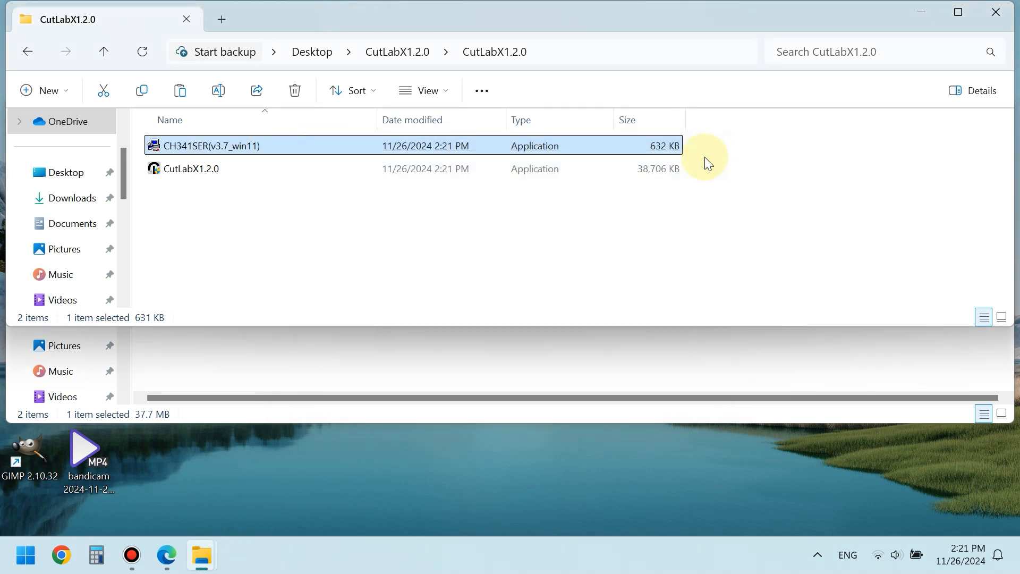
# - Run the CutLabX1.2.0 installer, allowing it past the SmartScreen warning, and complete the setup wizard
pyautogui.doubleClick(242, 170)
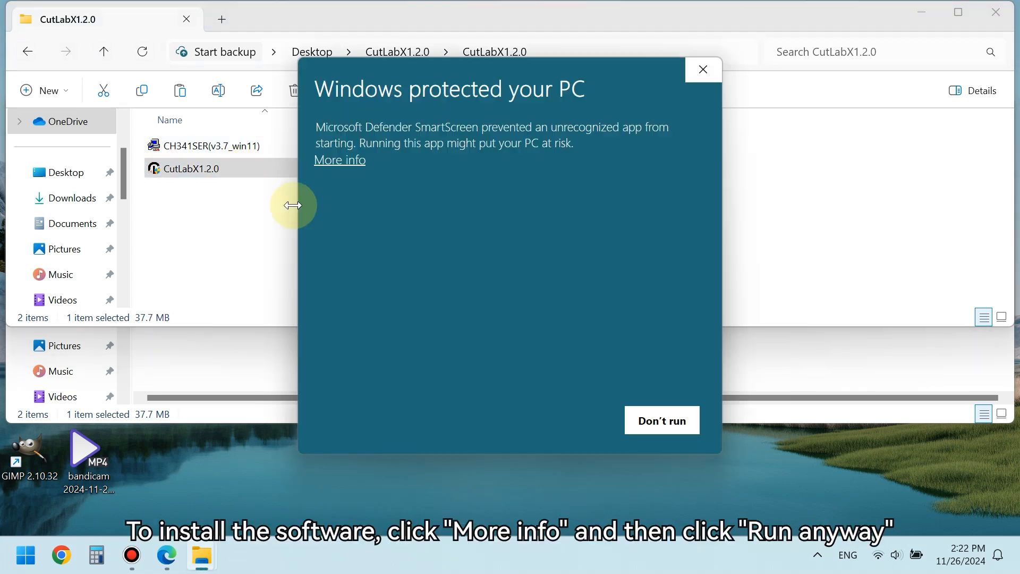
pyautogui.click(343, 161)
pyautogui.click(561, 421)
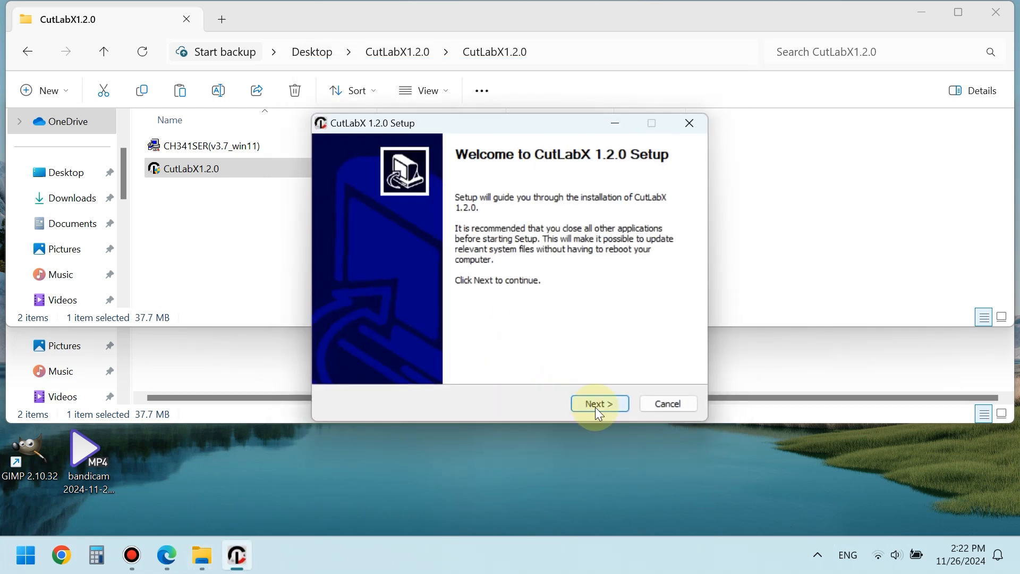
pyautogui.click(596, 405)
pyautogui.click(594, 404)
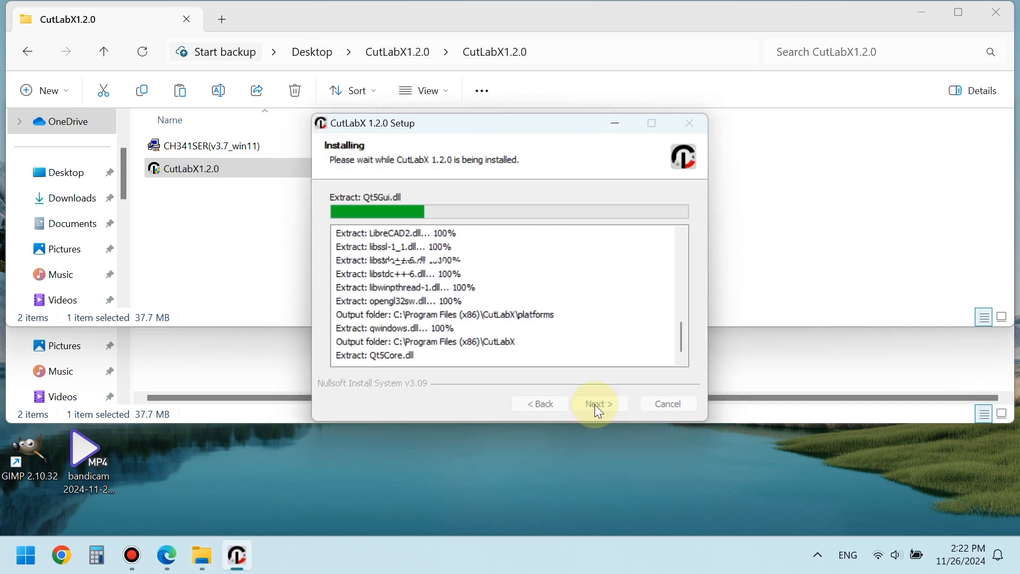
pyautogui.click(598, 404)
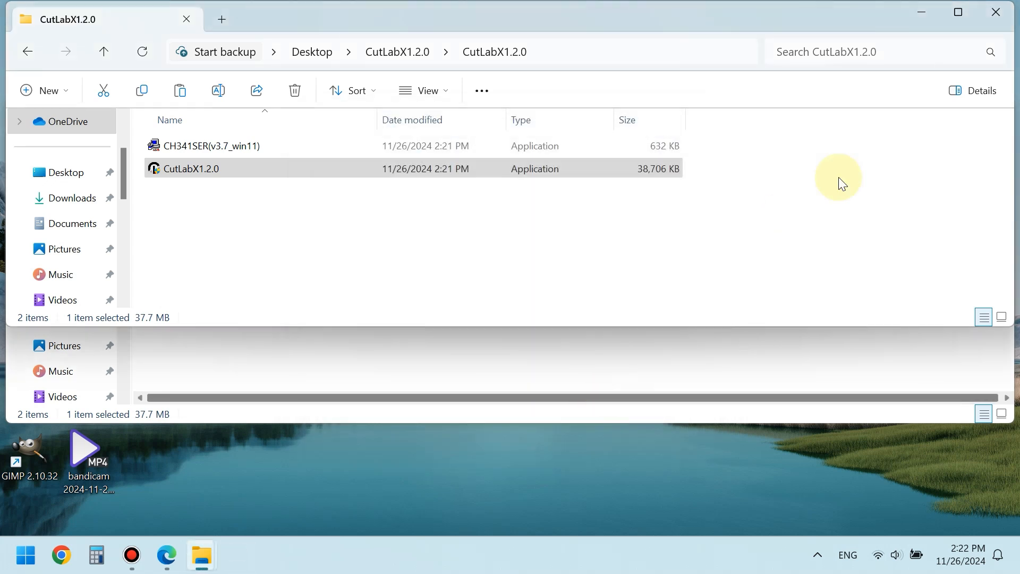
# - Close the Explorer windows and start a new creation from the CutLabX personal center
pyautogui.click(996, 12)
pyautogui.click(996, 108)
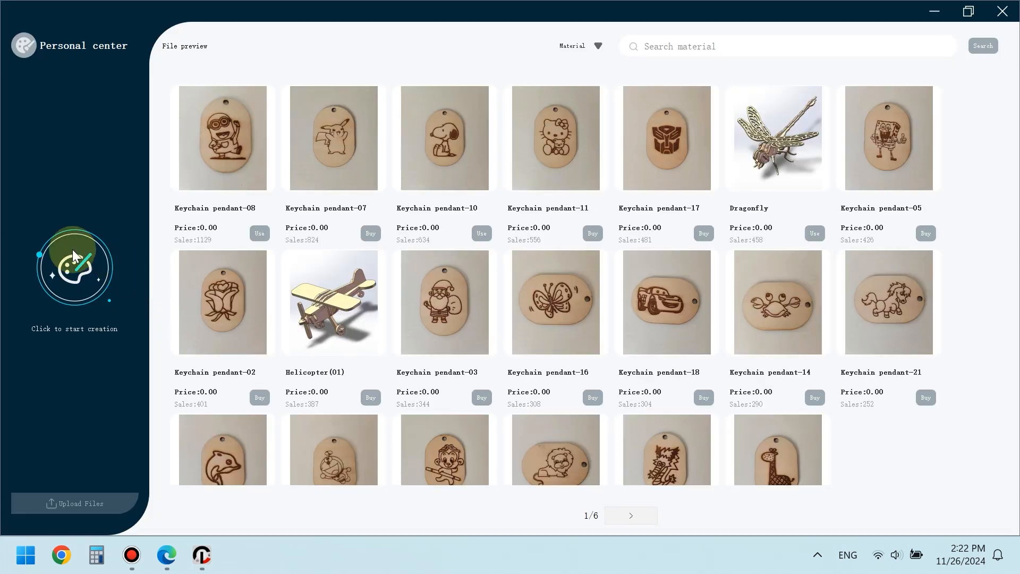
pyautogui.click(91, 269)
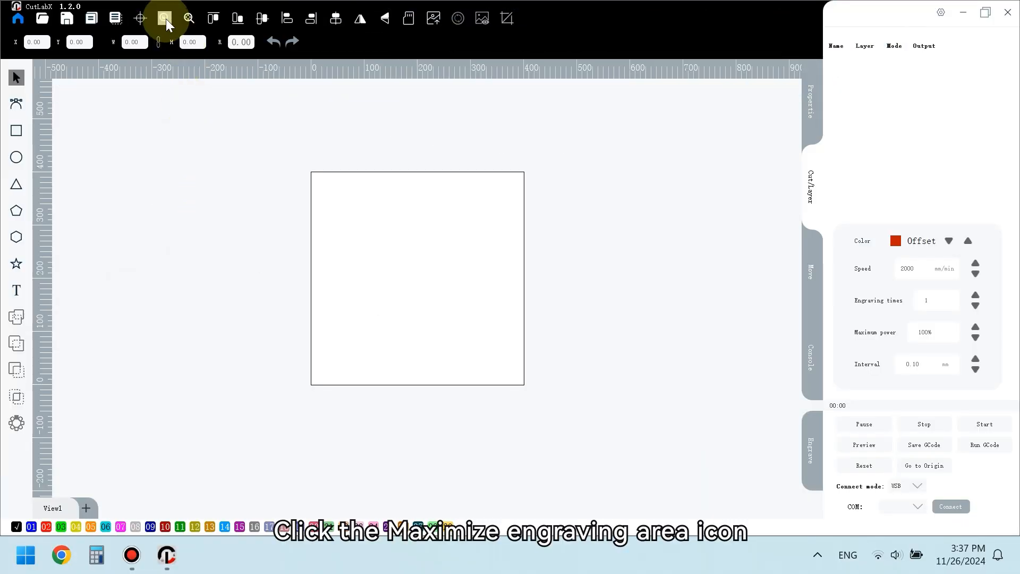
# - Maximize the engraving area and draw a rectangle about 123 × 116 mm and a circle about 129 × 124 mm
pyautogui.click(165, 19)
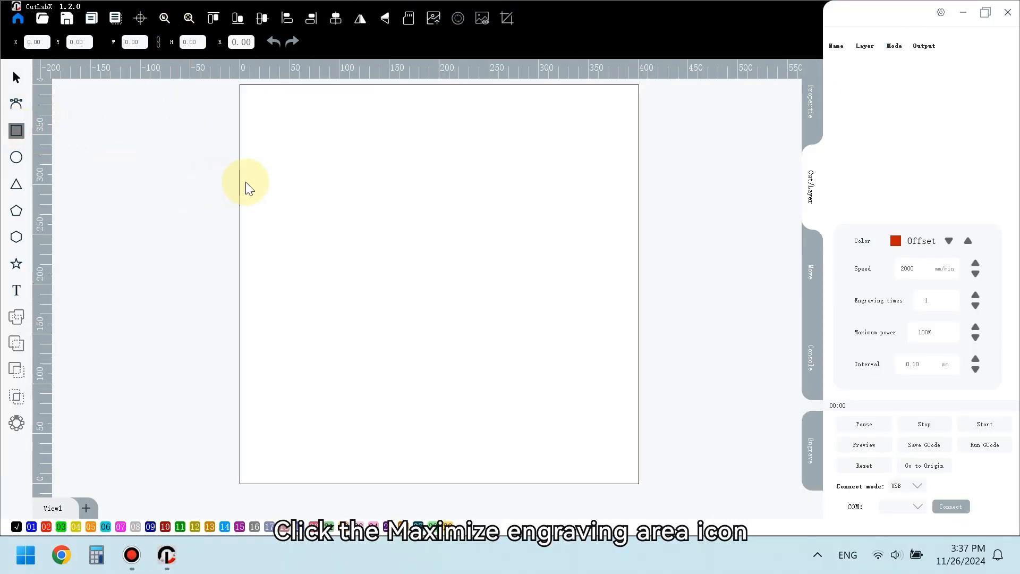
pyautogui.moveTo(261, 173); pyautogui.dragTo(384, 290)
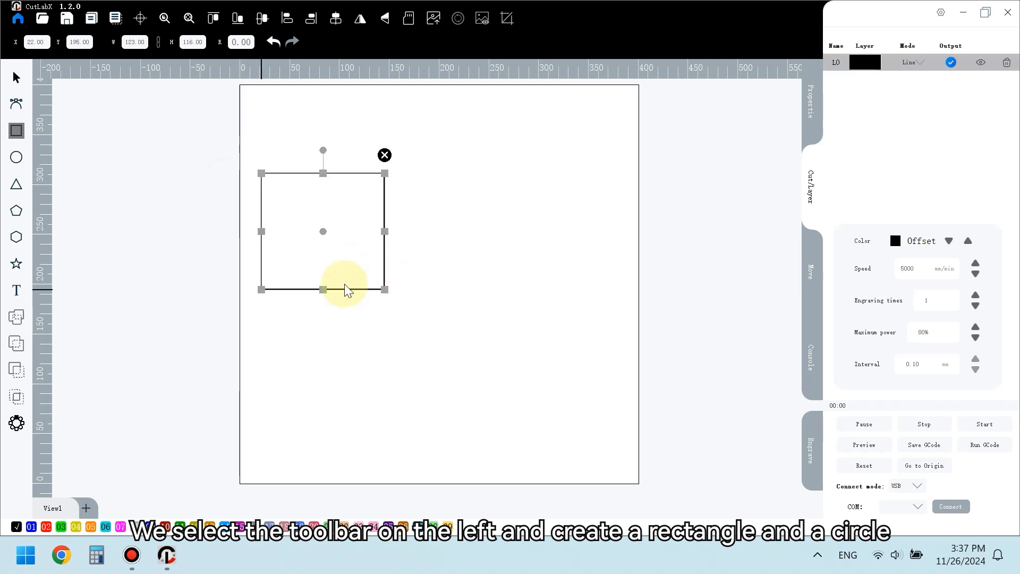
pyautogui.click(20, 160)
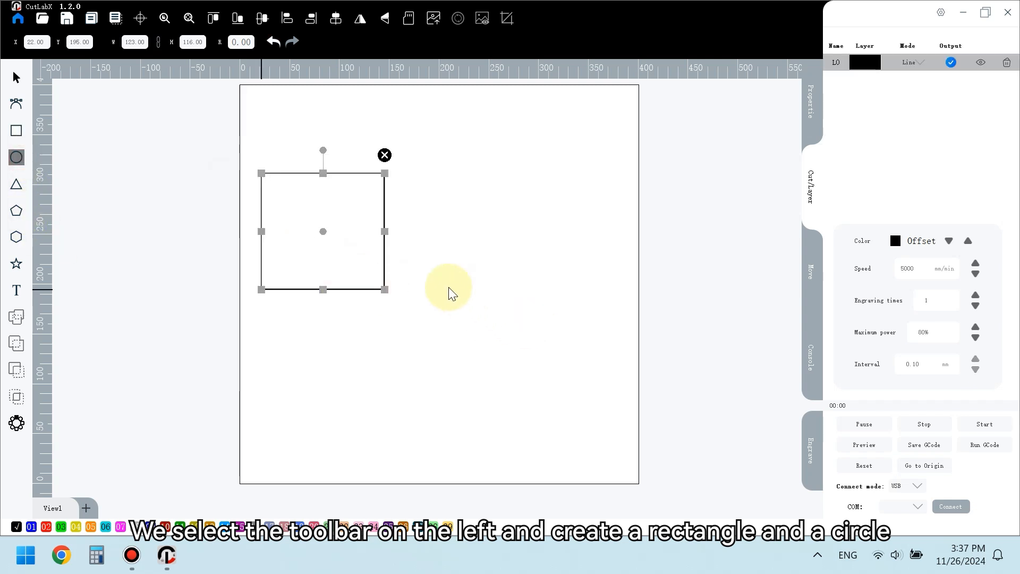
pyautogui.moveTo(464, 308); pyautogui.dragTo(571, 408)
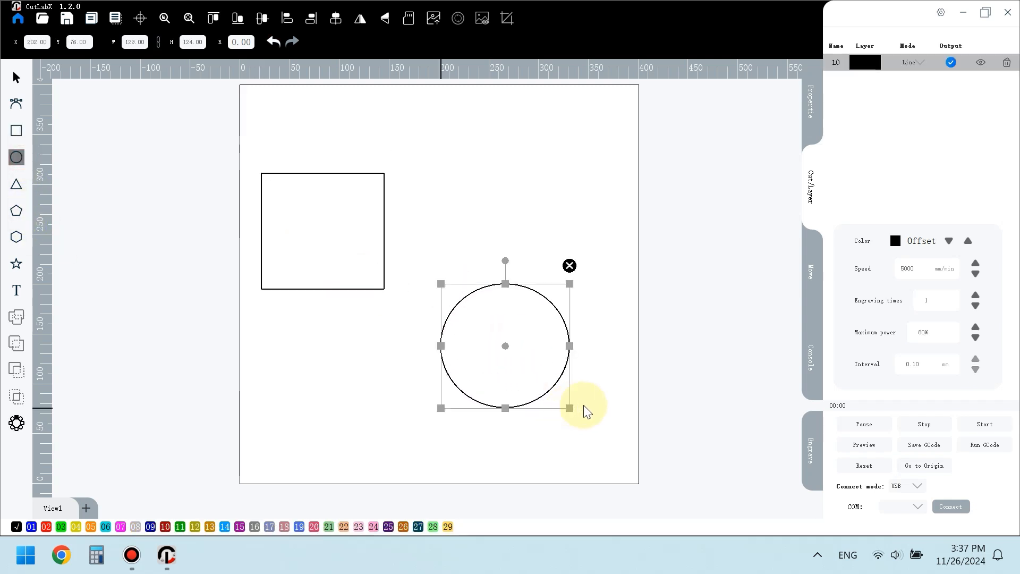
# - Select both shapes with the selection tool and align them on their centres
pyautogui.click(17, 79)
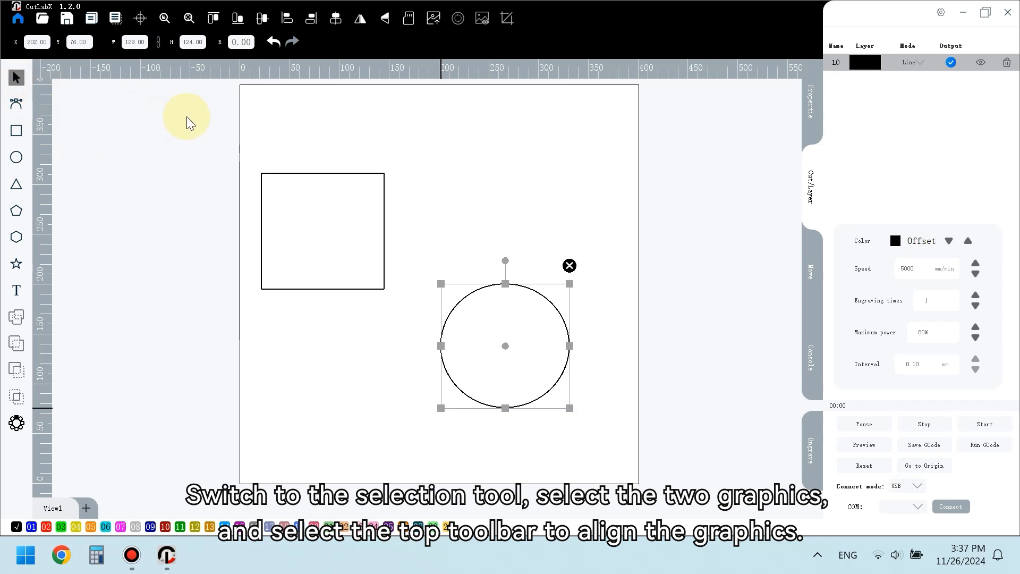
pyautogui.moveTo(221, 127); pyautogui.dragTo(597, 432)
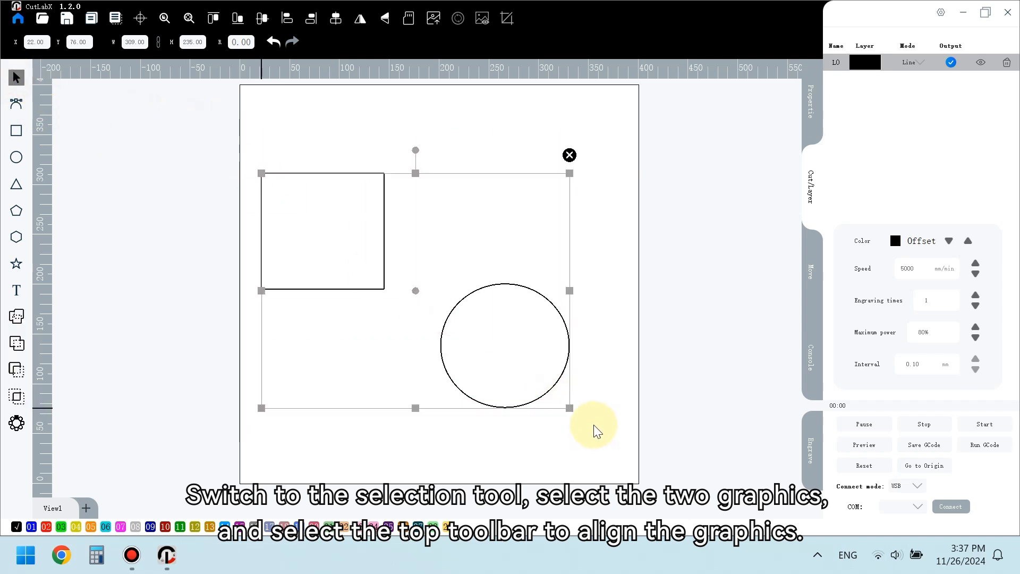
pyautogui.click(262, 19)
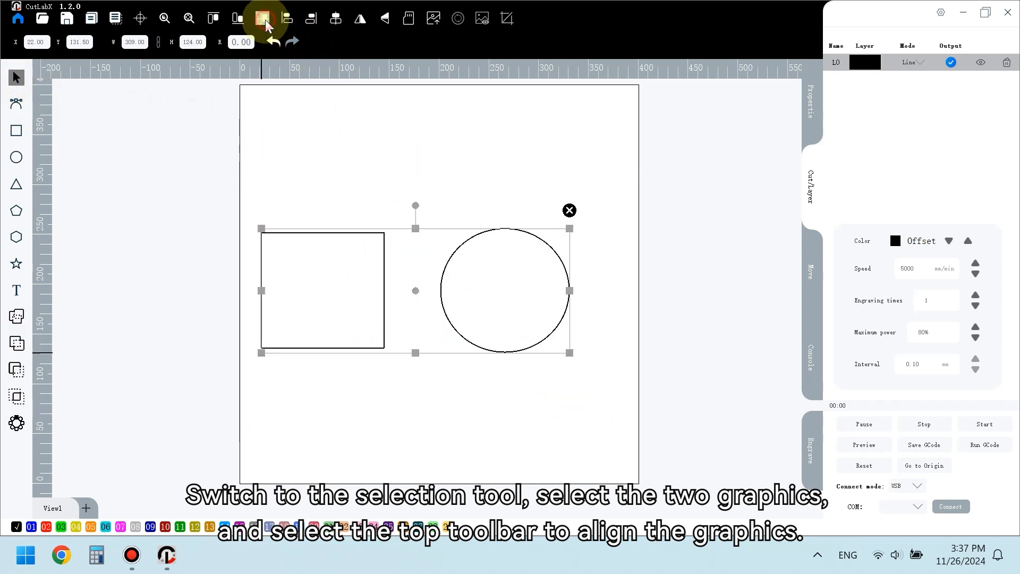
pyautogui.click(335, 19)
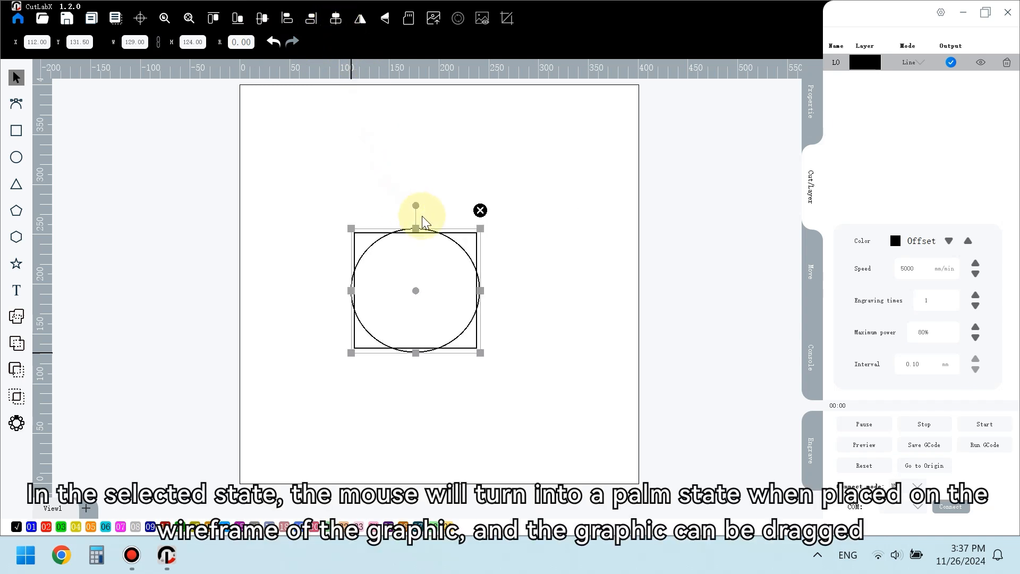
# - Move the circle to the upper right of the work area and the square towards the lower left
pyautogui.click(467, 254)
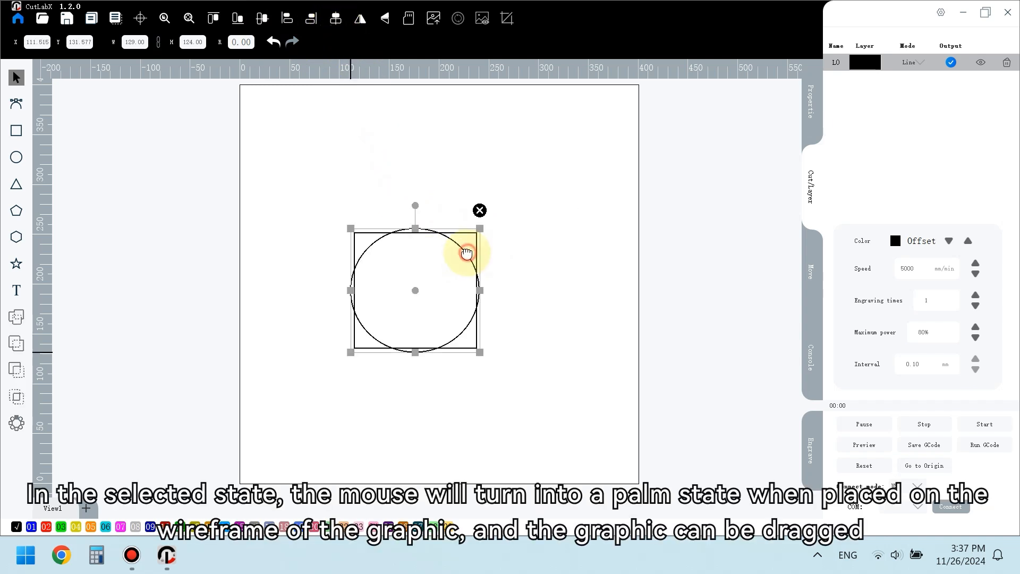
pyautogui.moveTo(467, 254); pyautogui.dragTo(591, 144)
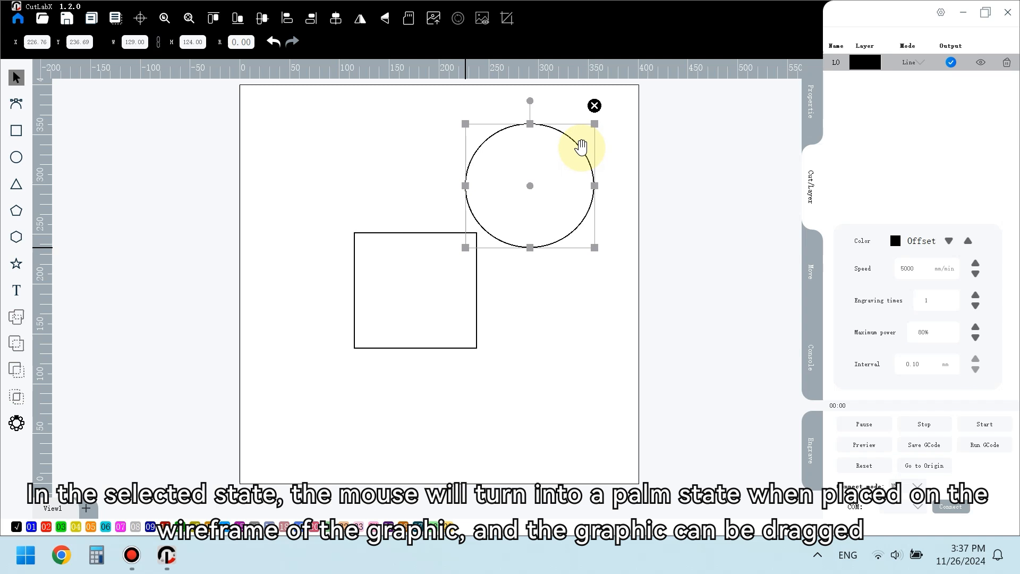
pyautogui.moveTo(326, 213); pyautogui.dragTo(493, 365)
pyautogui.moveTo(415, 293); pyautogui.dragTo(383, 339)
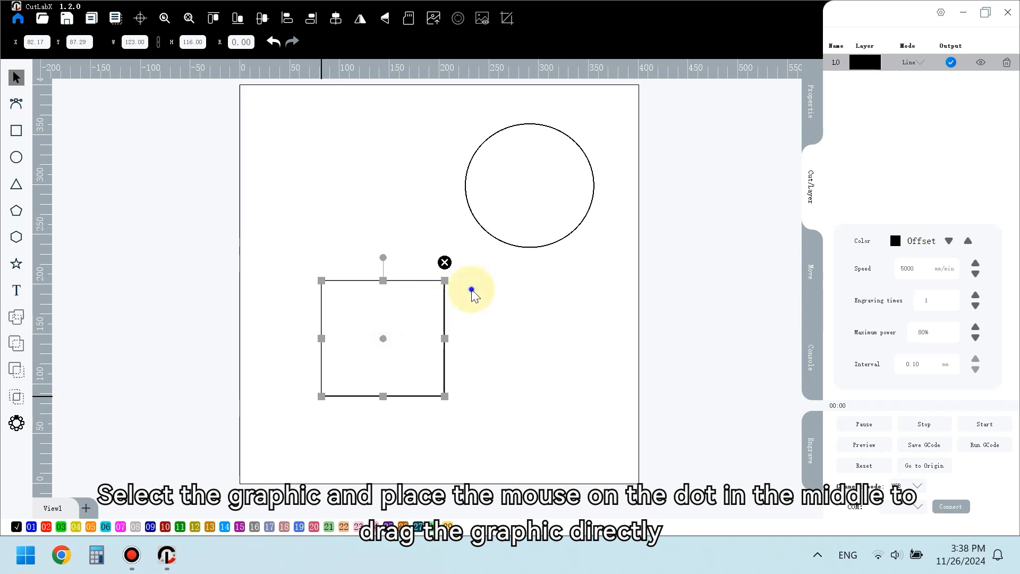
# - Restore the full engraving area view, select both shapes and delete them
pyautogui.moveTo(471, 289); pyautogui.dragTo(687, 374, button='right')
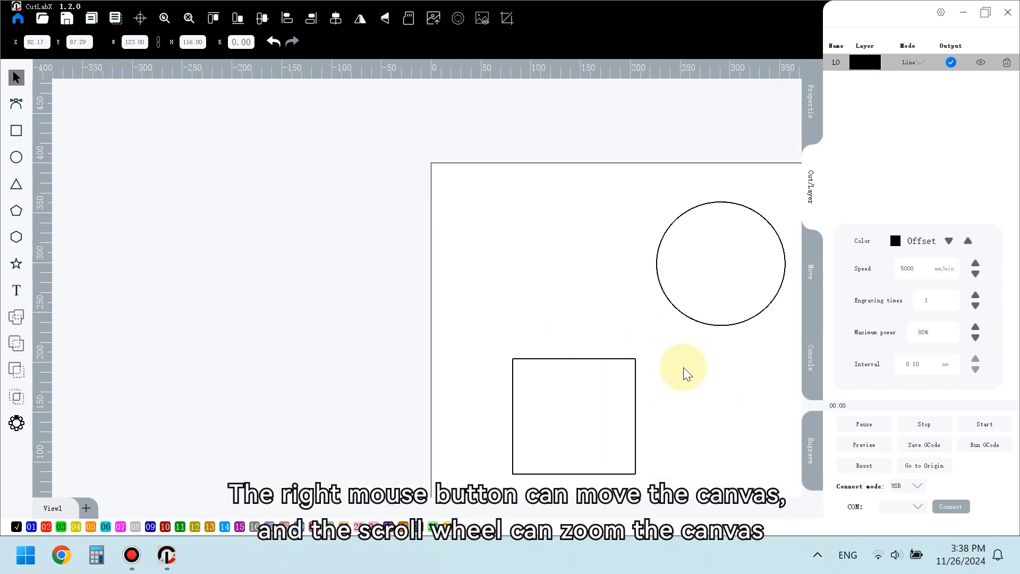
pyautogui.scroll(-4, 688, 374)
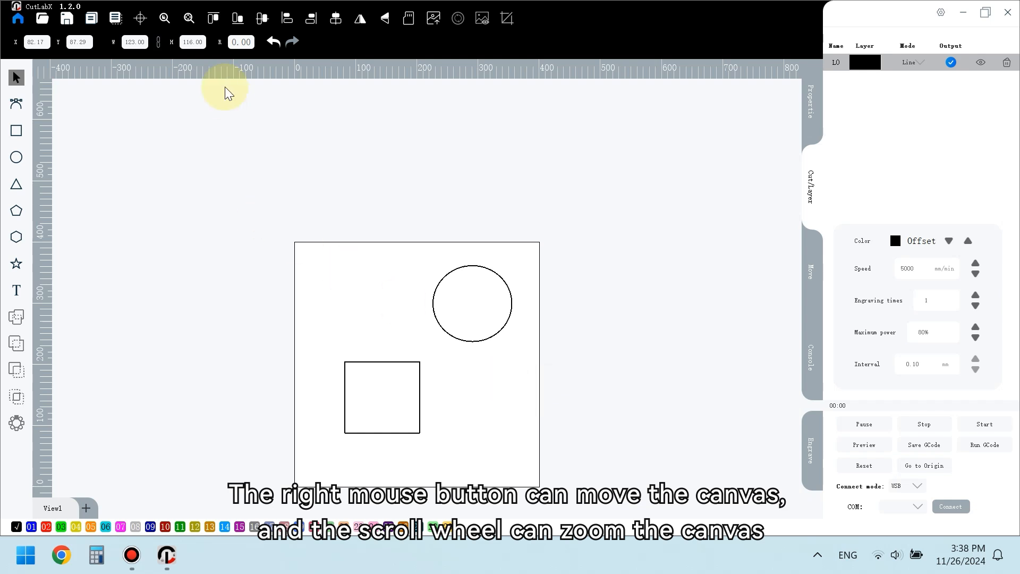
pyautogui.click(164, 19)
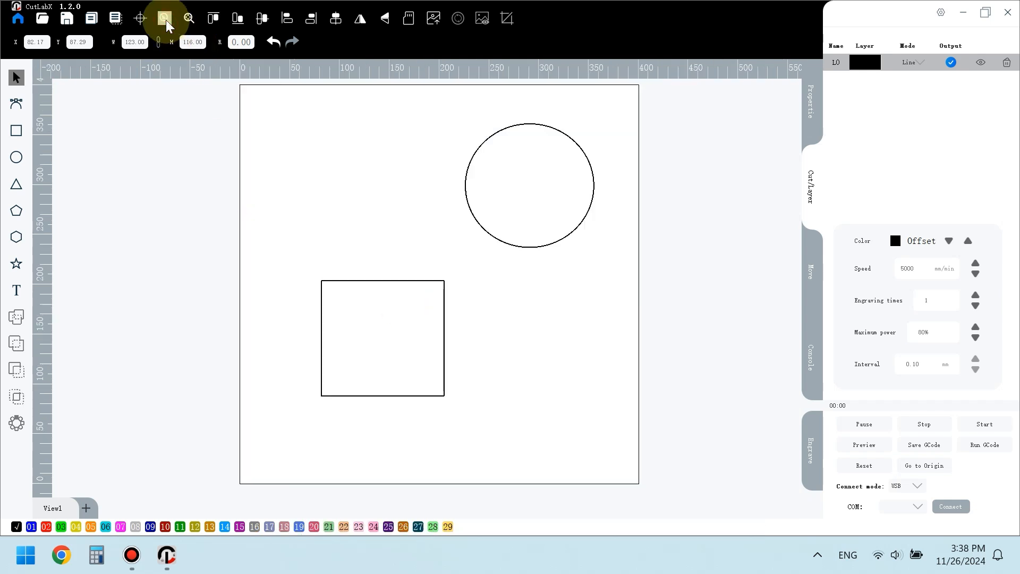
pyautogui.moveTo(240, 96); pyautogui.dragTo(635, 458)
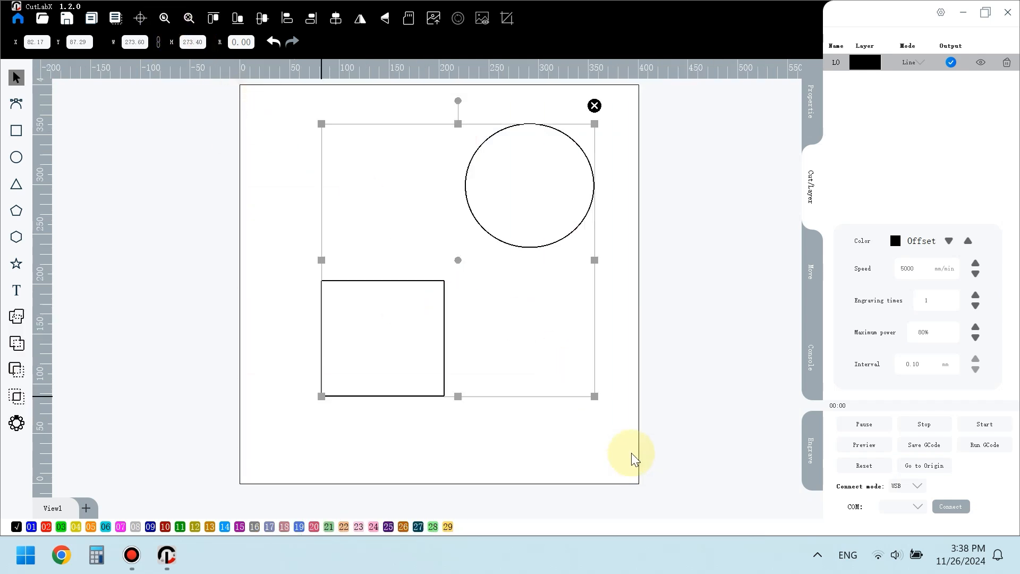
pyautogui.click(595, 106)
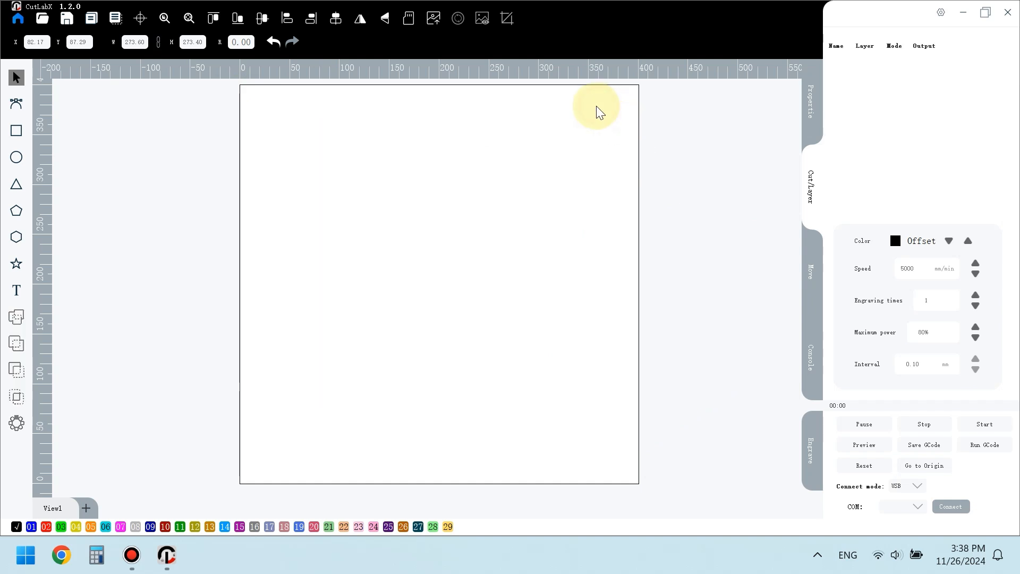
# - Insert the text abc in Arial font with the text tool
pyautogui.click(16, 291)
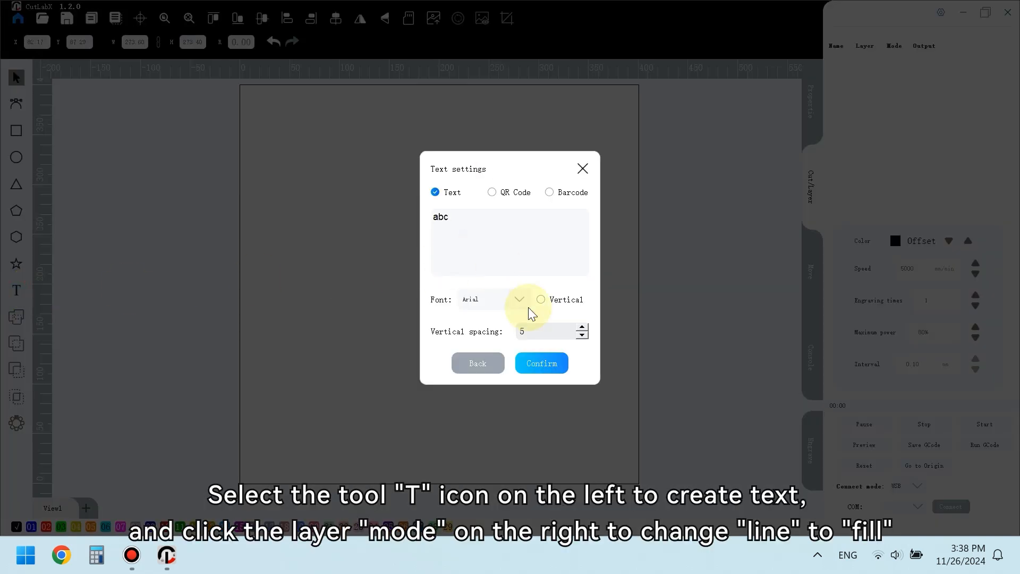
pyautogui.click(542, 363)
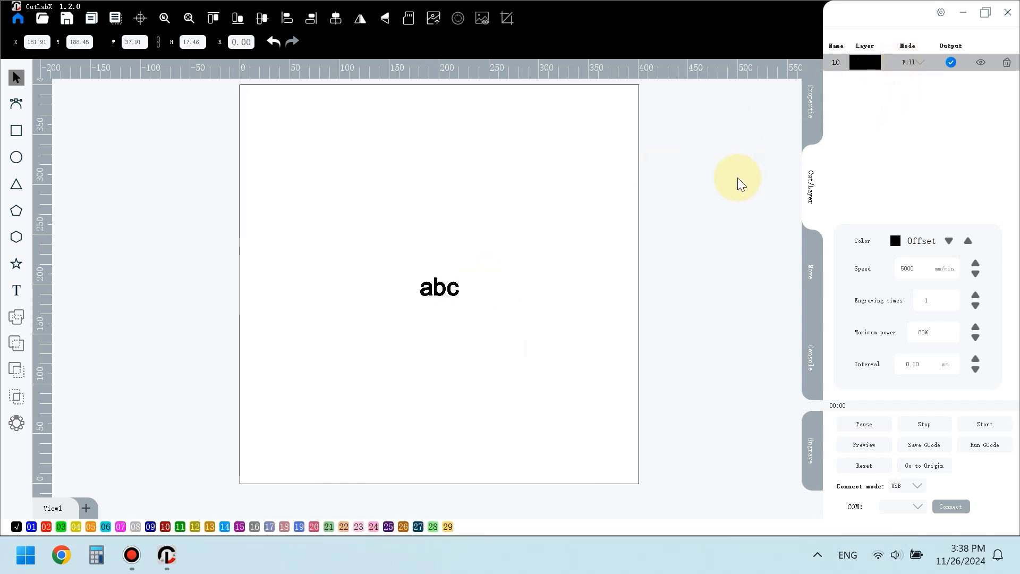
# - Select the abc text and delete it
pyautogui.moveTo(392, 237); pyautogui.dragTo(500, 346)
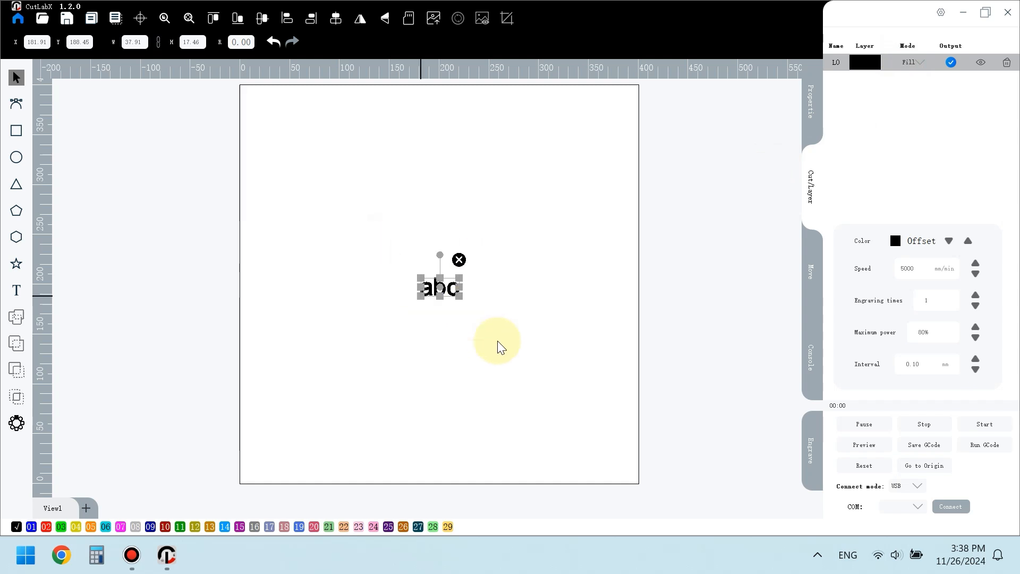
pyautogui.click(460, 260)
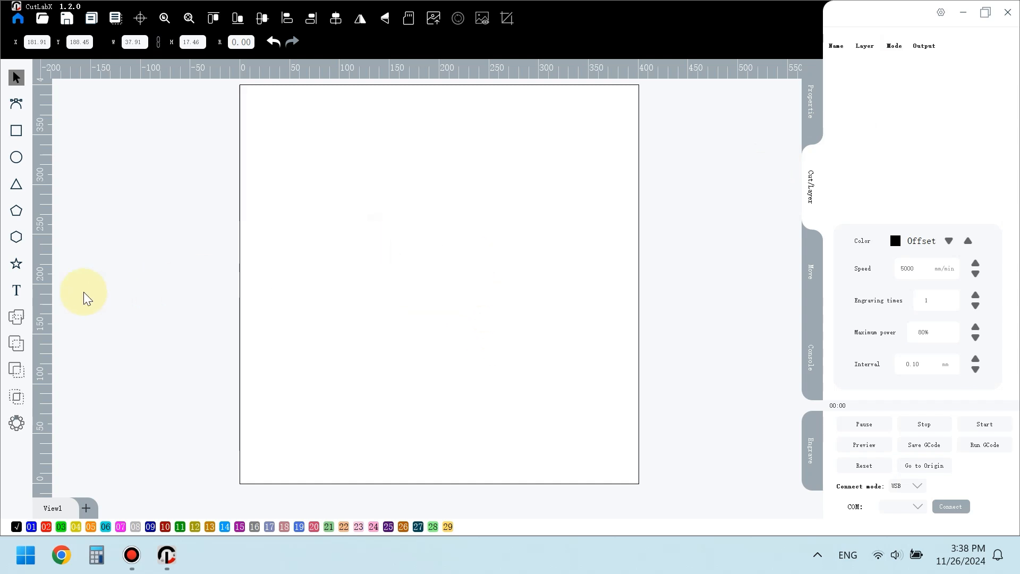
pyautogui.click(20, 290)
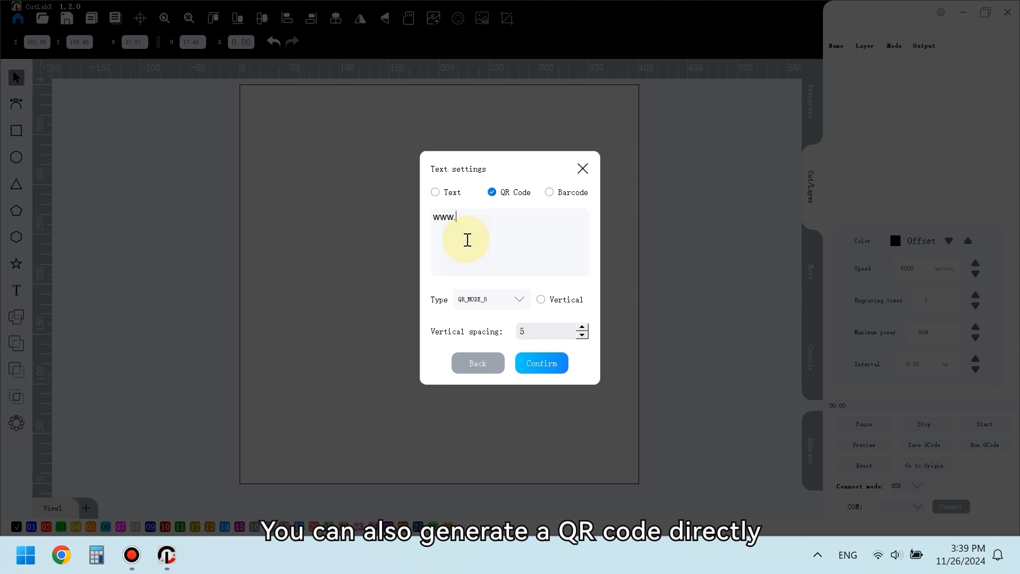
pyautogui.click(533, 365)
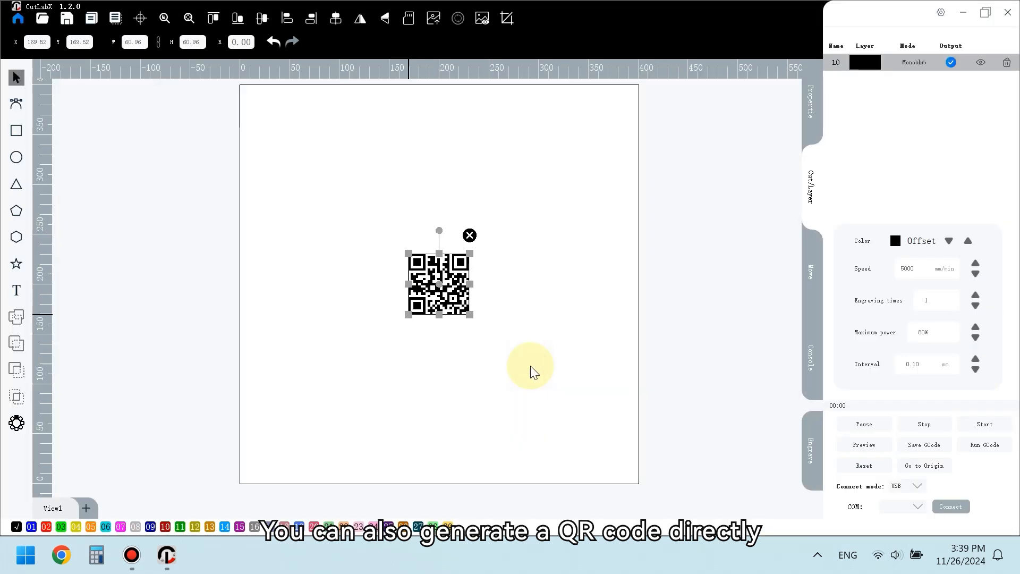
pyautogui.click(469, 235)
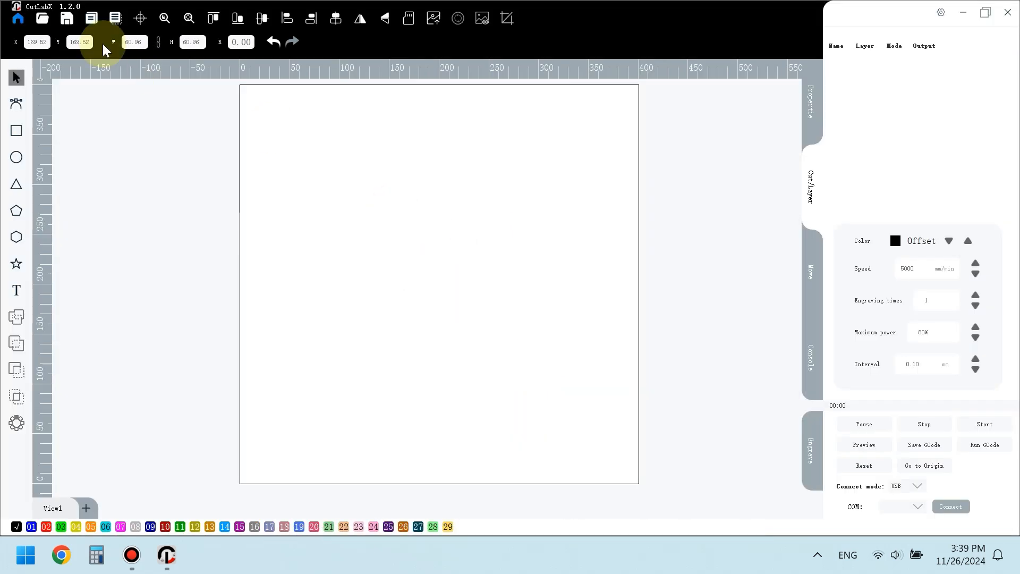
# - Import the bear image 3 from the Desktop, replacing its white background with transparency
pyautogui.click(43, 20)
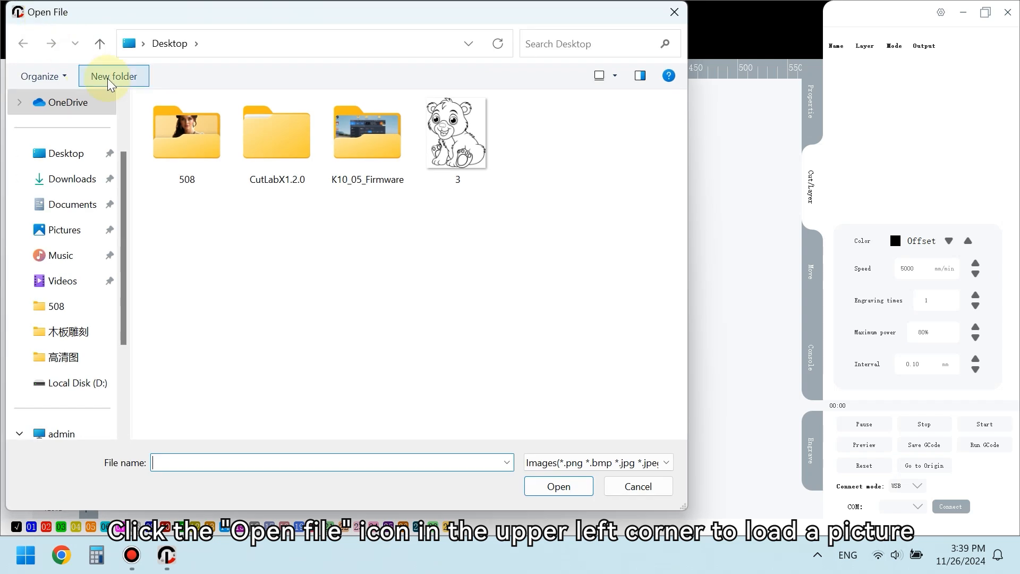
pyautogui.doubleClick(458, 197)
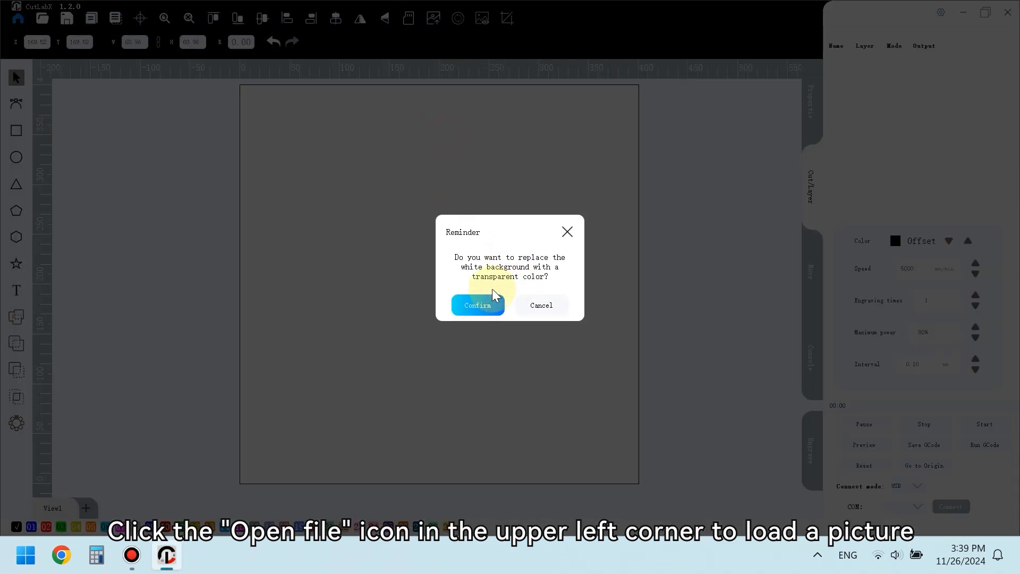
pyautogui.click(485, 301)
# - Resize the bear image to a height of 250 mm and center it in the work area
pyautogui.scroll(-2, 485, 301)
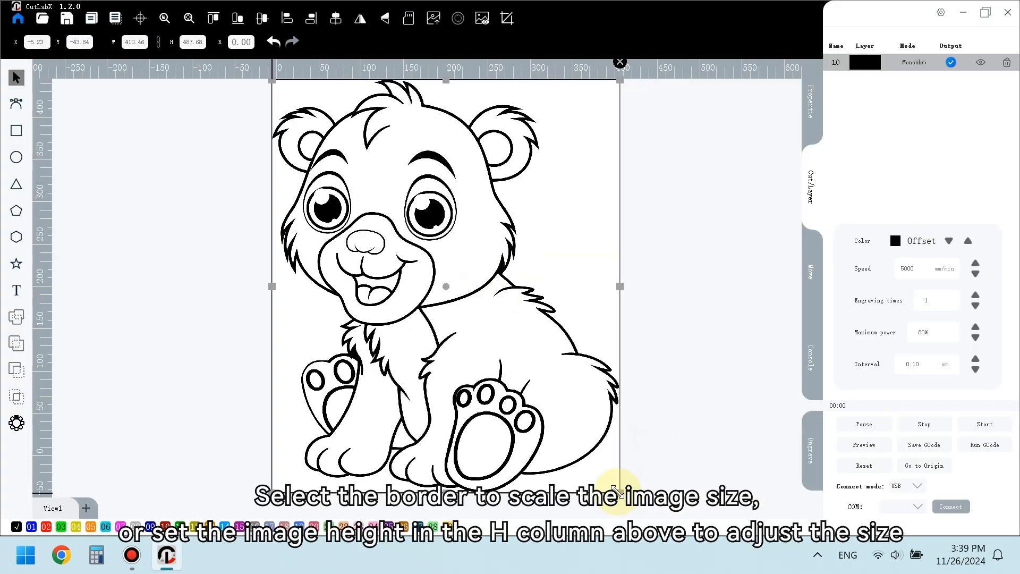
pyautogui.moveTo(620, 493); pyautogui.dragTo(342, 171)
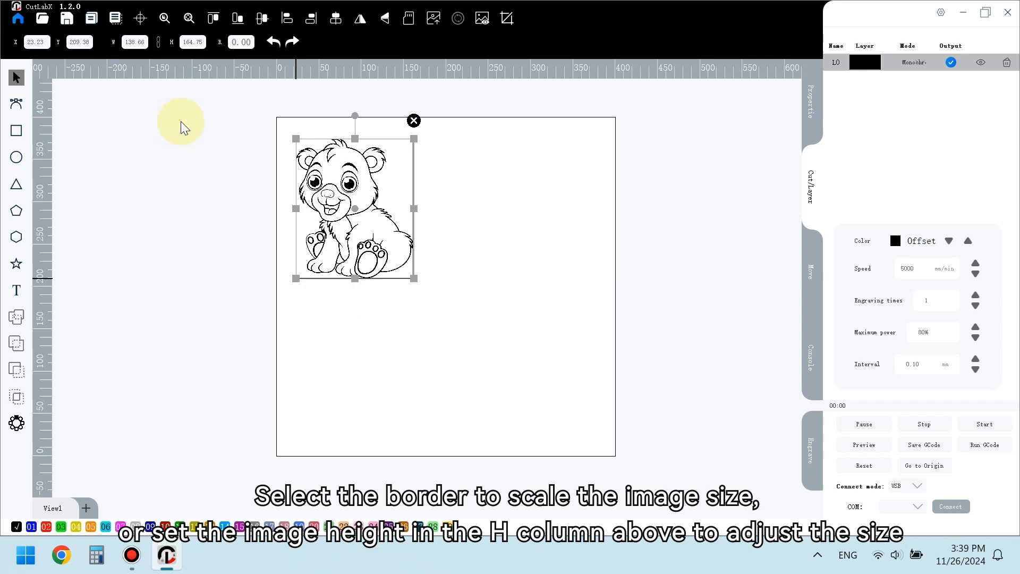
pyautogui.click(181, 47)
pyautogui.write('250')
pyautogui.press('Return')
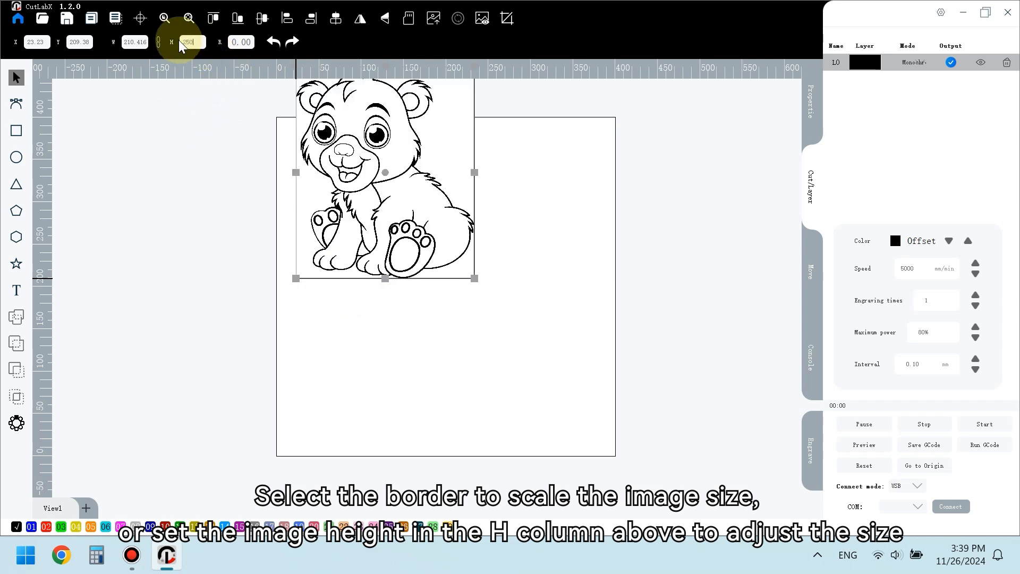
pyautogui.click(139, 20)
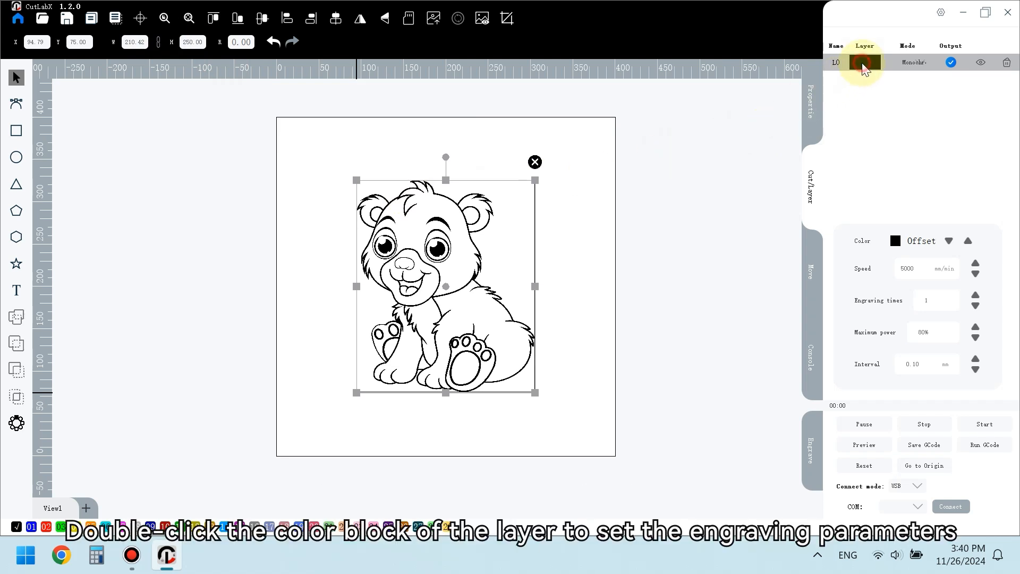
# - Edit the image layer's engraving parameters, setting speed to 7000 mm/min and power to 100%
pyautogui.doubleClick(863, 64)
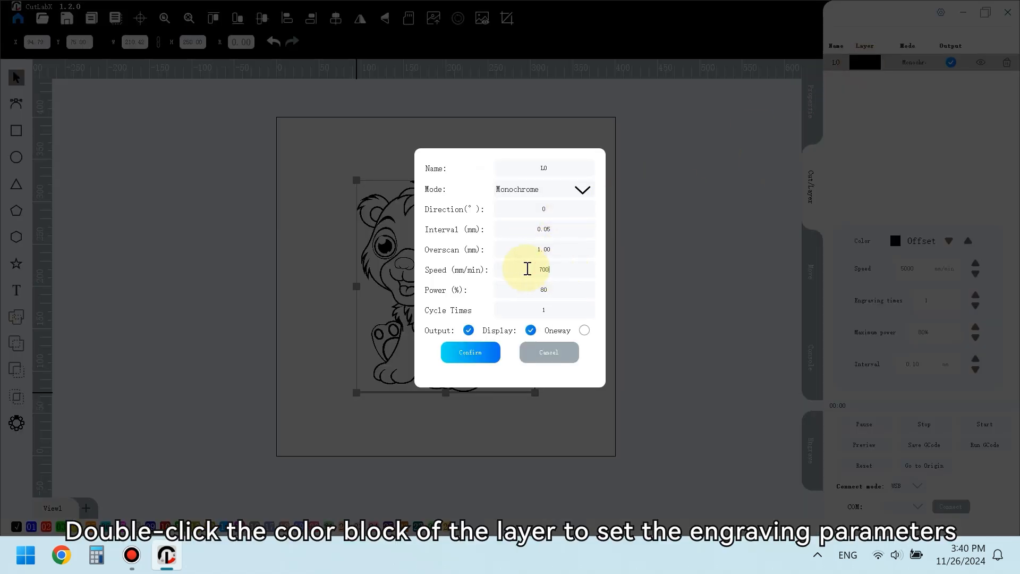
pyautogui.click(539, 289)
pyautogui.write('100')
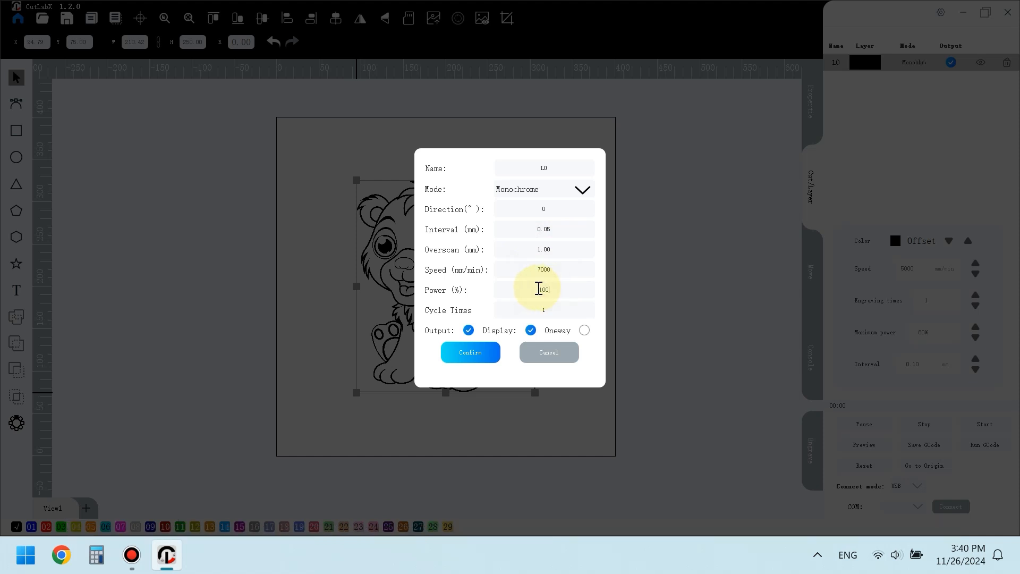
pyautogui.click(492, 353)
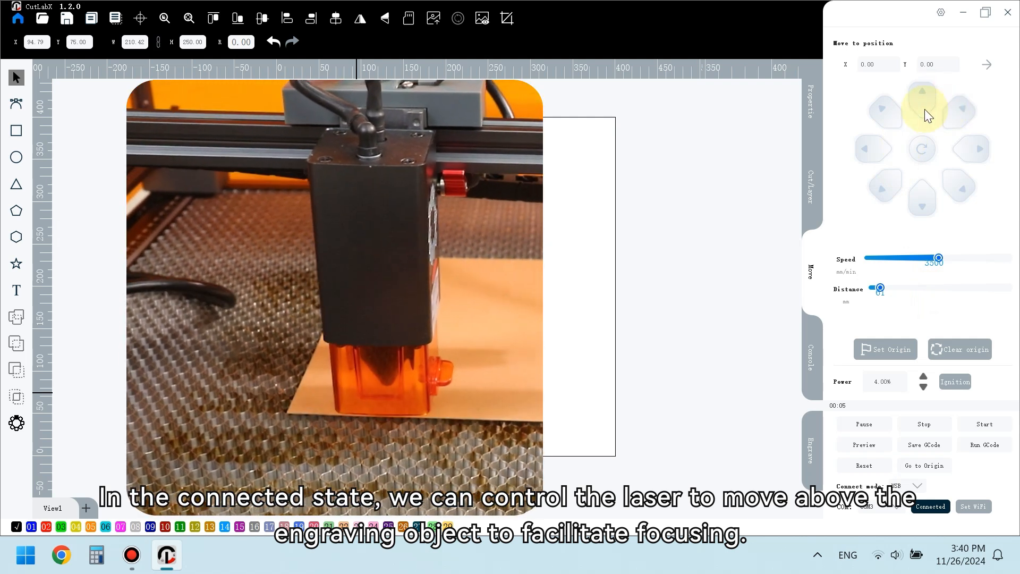
# - Jog the laser head forward for focusing and set the preview power to 2%
pyautogui.click(921, 98)
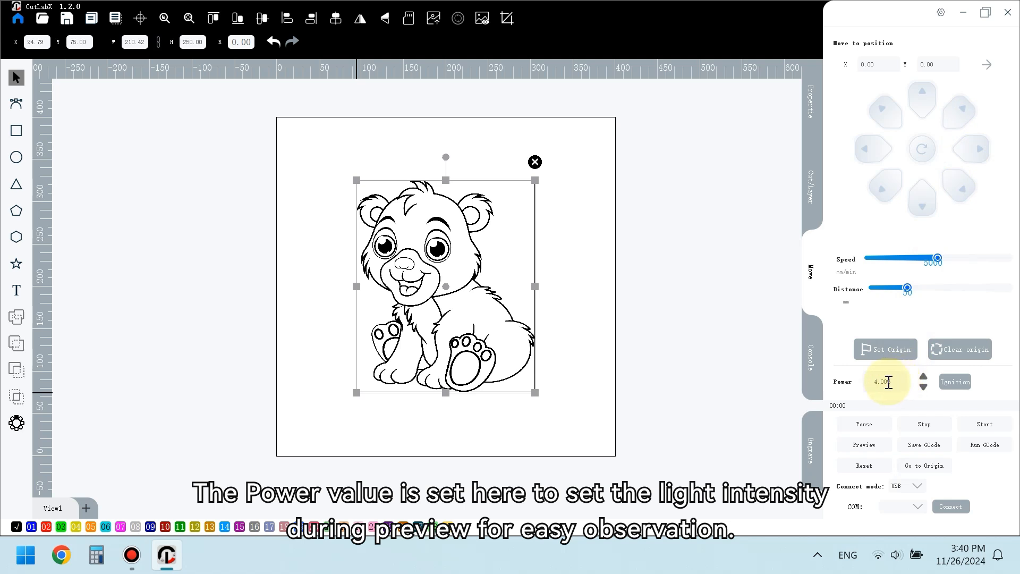
pyautogui.write('2')
pyautogui.click(905, 383)
pyautogui.click(812, 187)
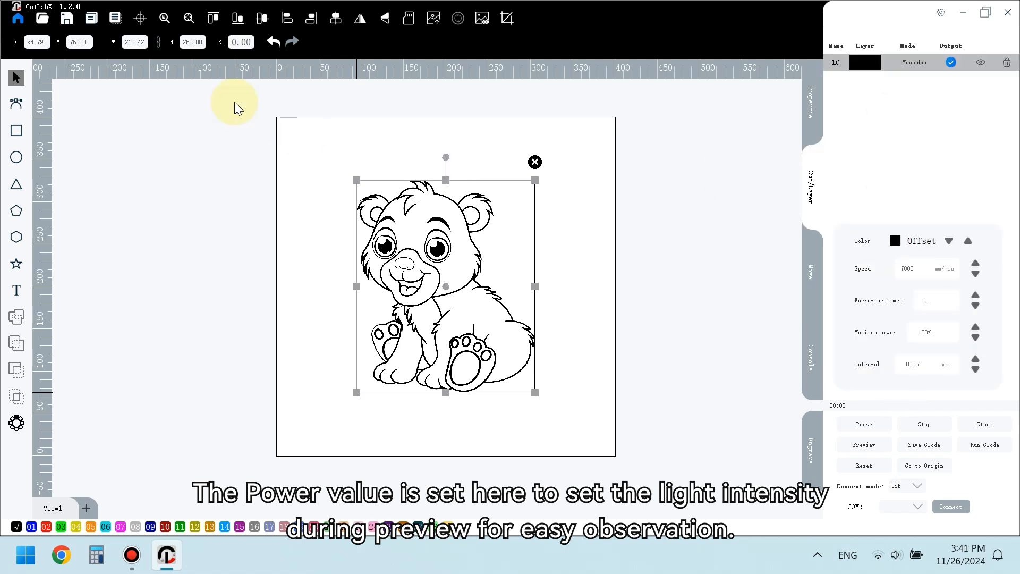
# - Save the project to the Desktop as k.cutlabx
pyautogui.click(68, 20)
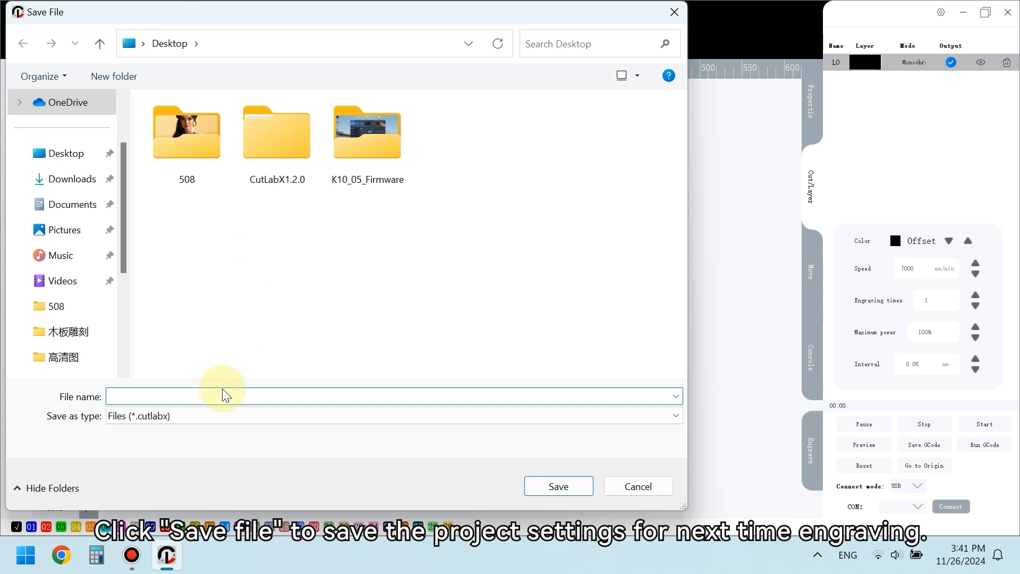
pyautogui.write('k')
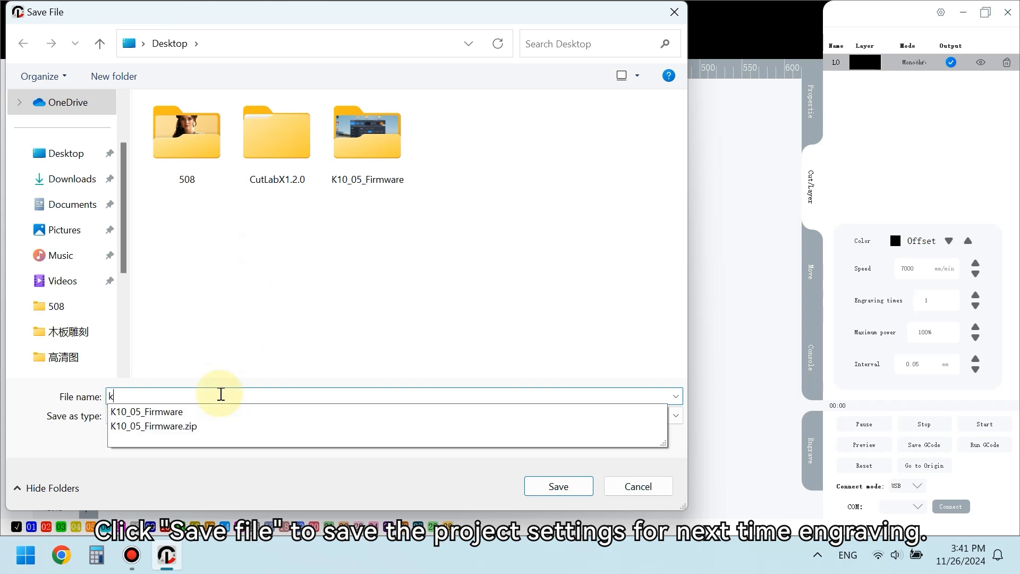
pyautogui.click(559, 487)
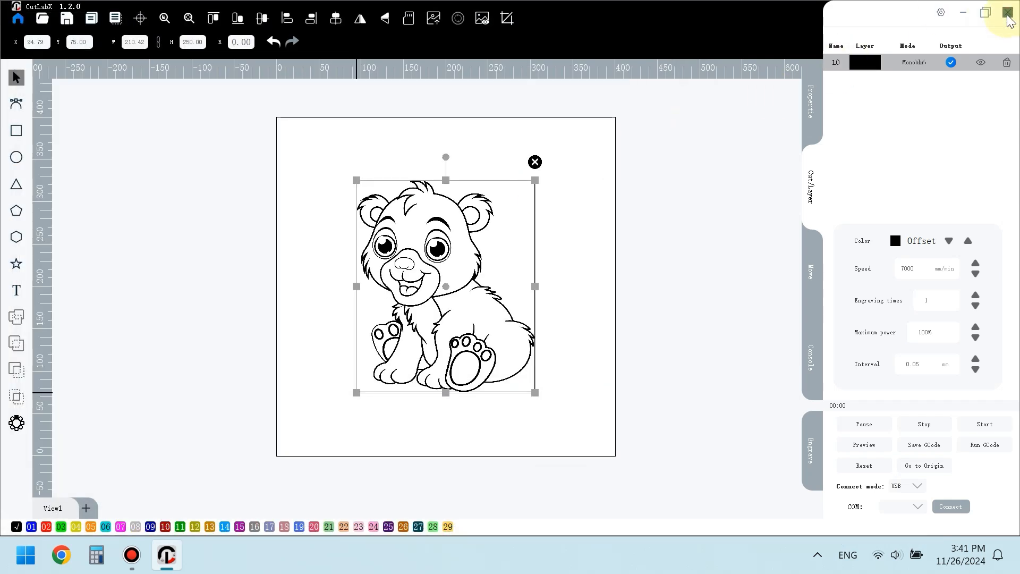
# - Close CutLabX, relaunch it from the desktop and start a new creation
pyautogui.click(1009, 13)
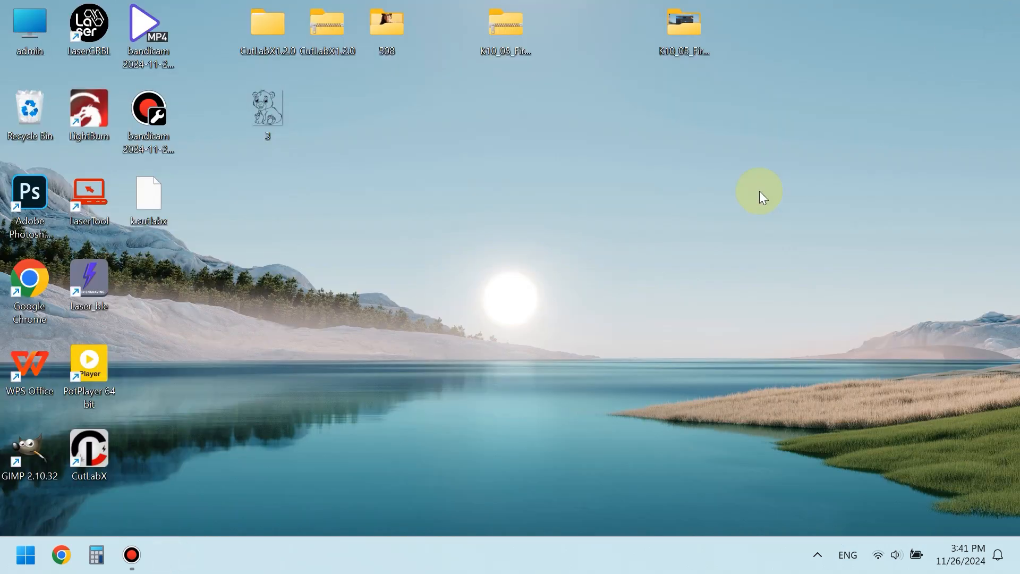
pyautogui.doubleClick(110, 447)
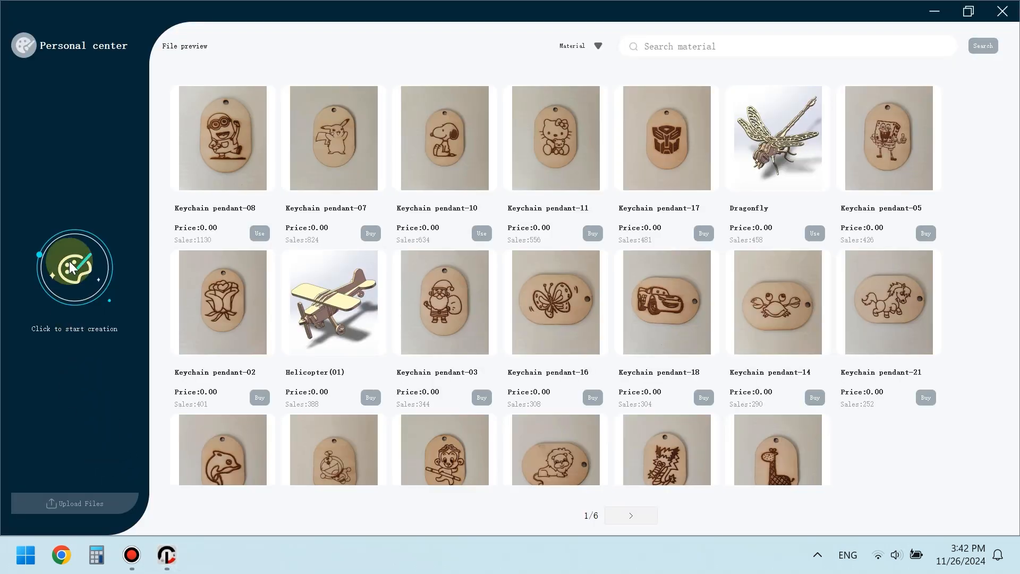
pyautogui.click(73, 268)
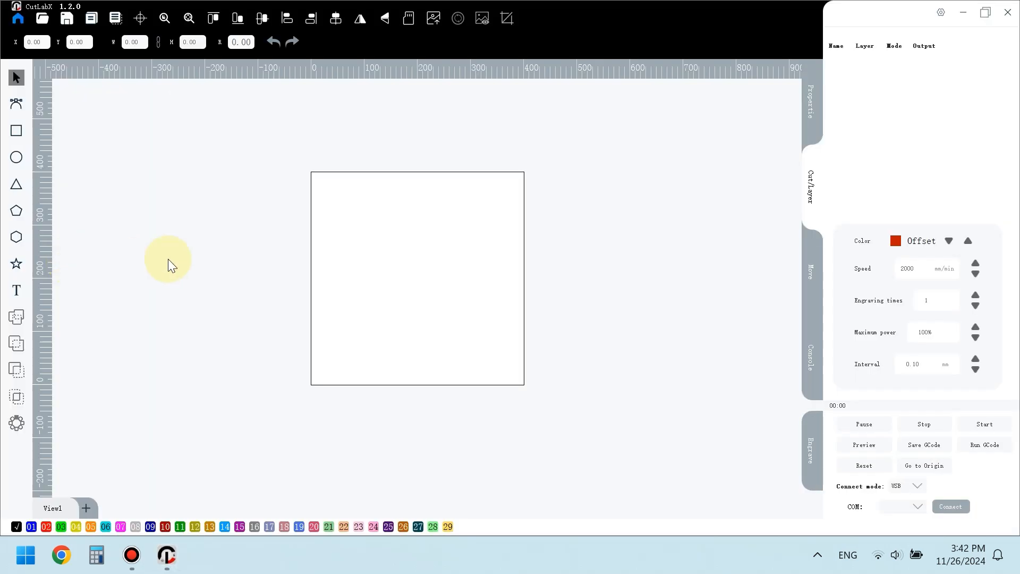
# - Open the saved project k.cutlabx from the Desktop
pyautogui.click(43, 18)
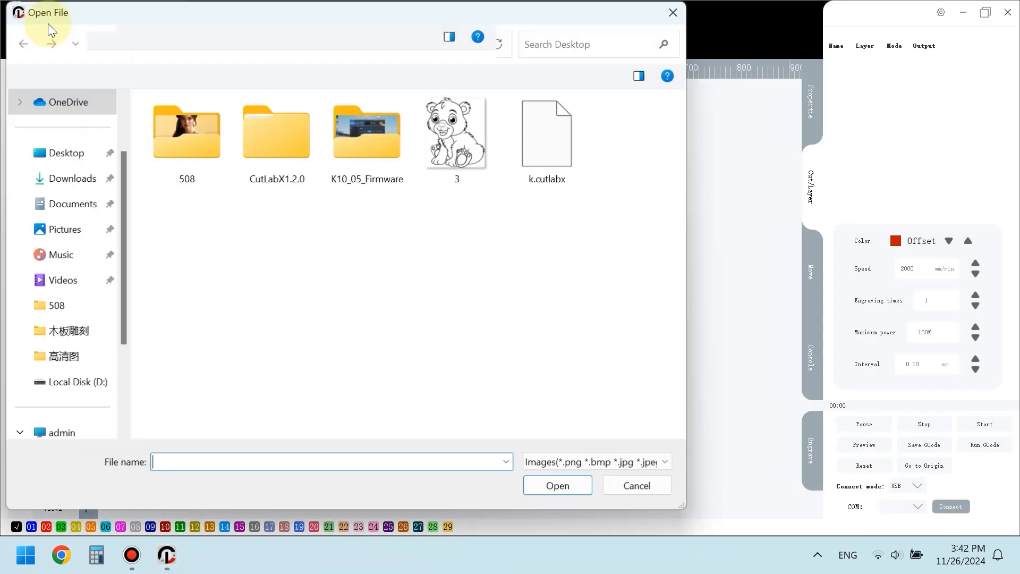
pyautogui.click(539, 156)
pyautogui.doubleClick(539, 156)
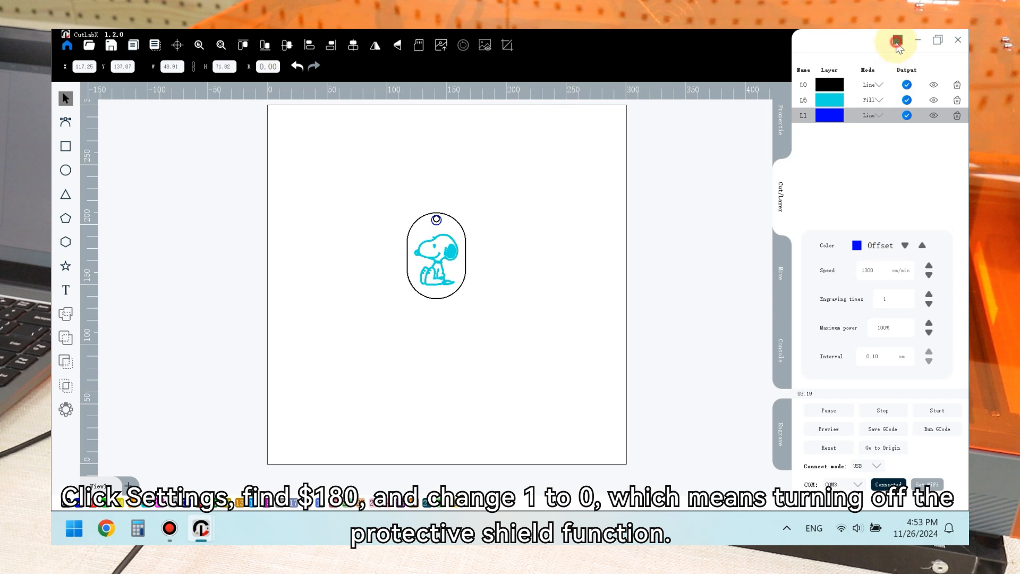
# - In the machine settings, set parameter $180 to 0 to turn off the protective shield function
pyautogui.click(897, 41)
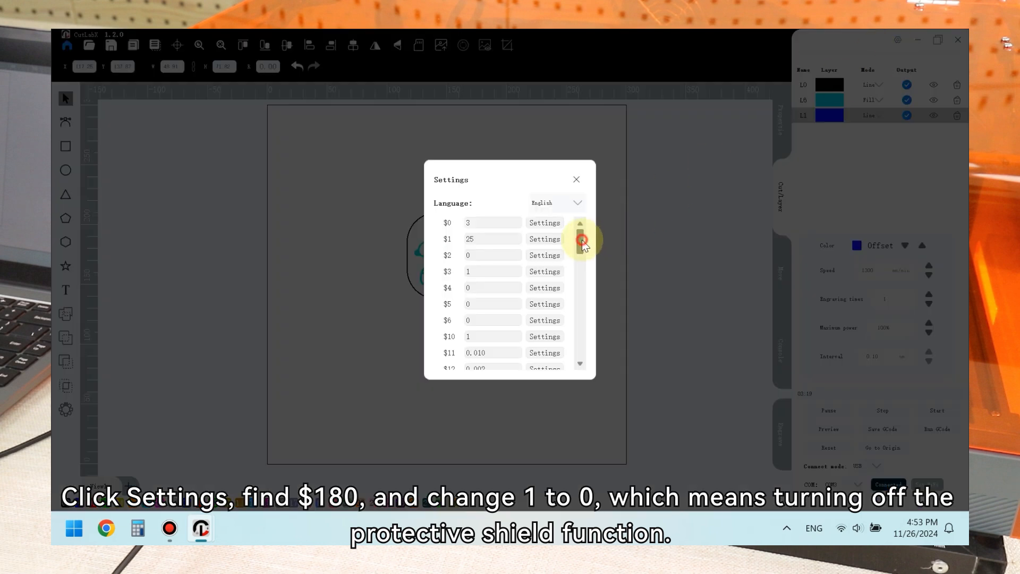
pyautogui.moveTo(582, 239); pyautogui.dragTo(578, 349)
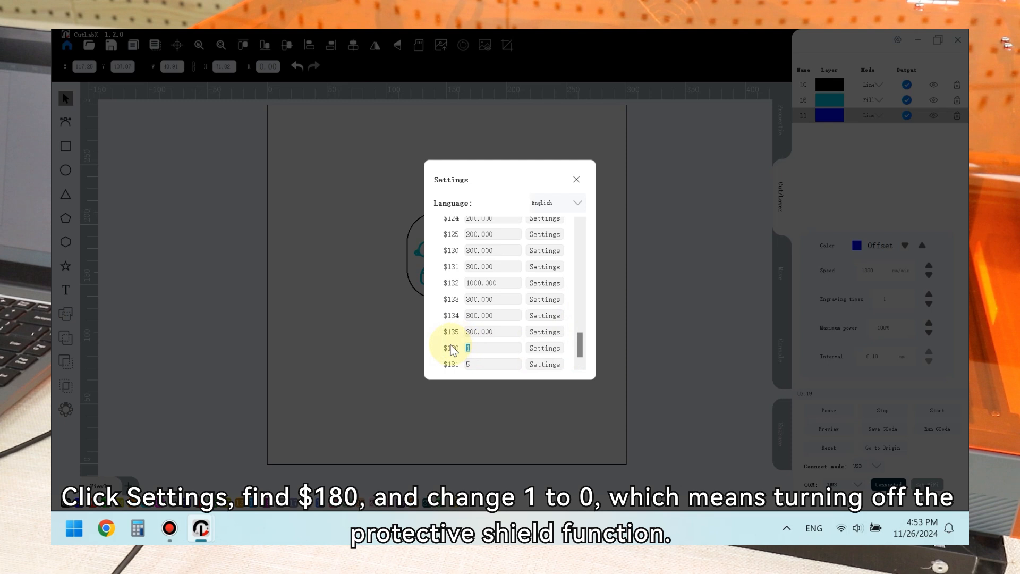
pyautogui.write('0')
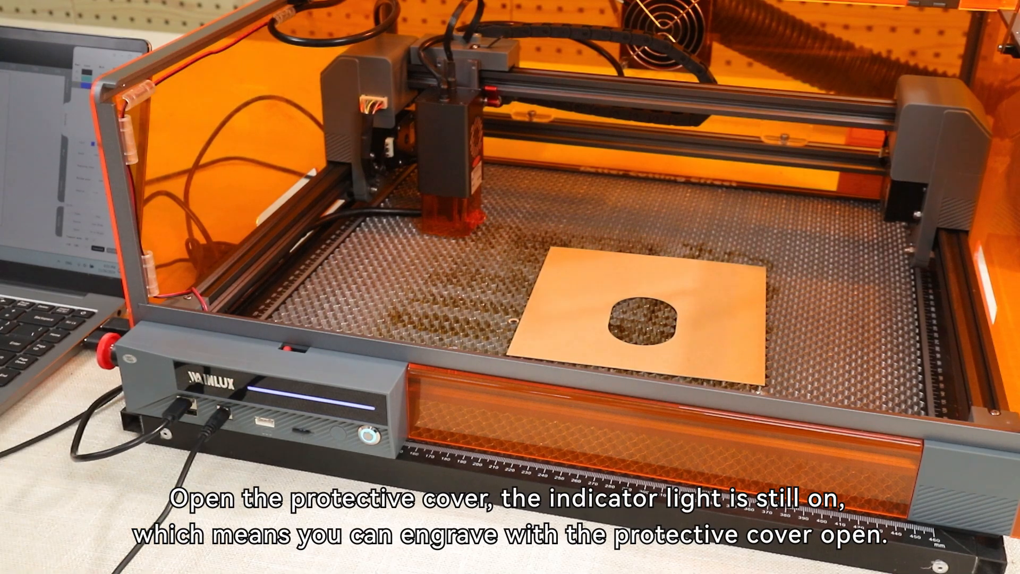
# - Relaunch CutLabX and log in to the registered account, entering the account password
pyautogui.doubleClick(90, 452)
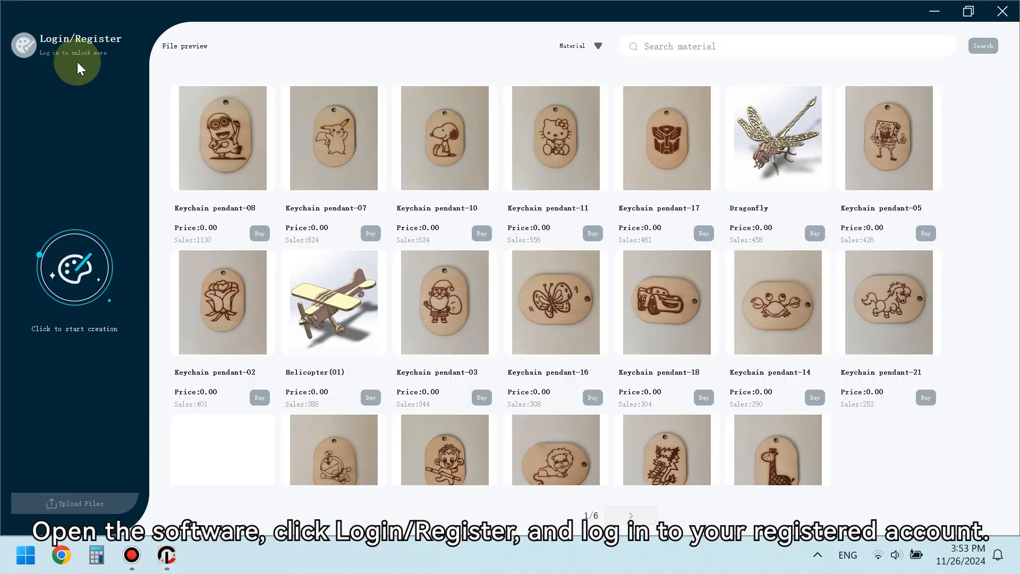
pyautogui.click(81, 39)
pyautogui.click(441, 255)
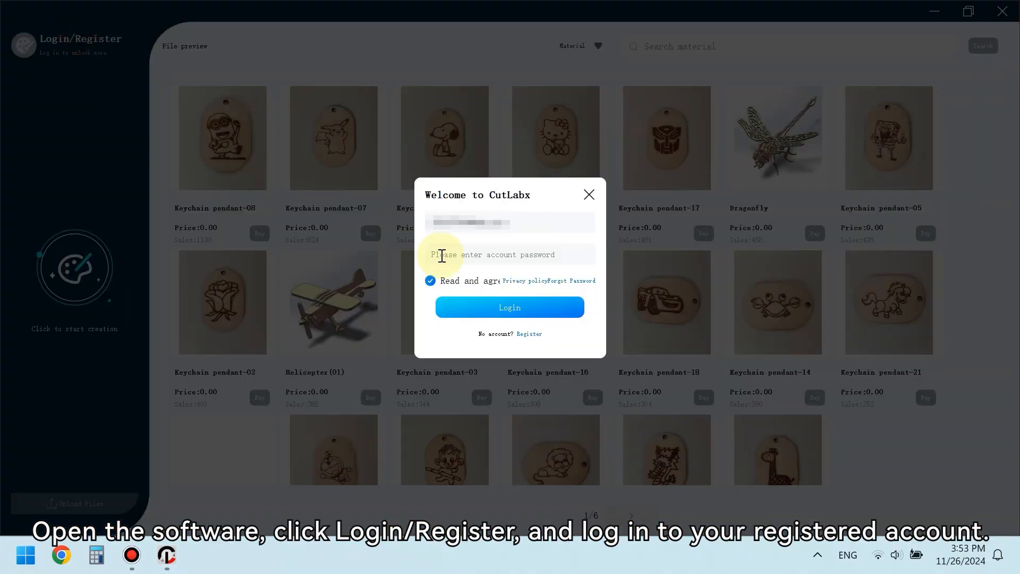
pyautogui.write('*********')
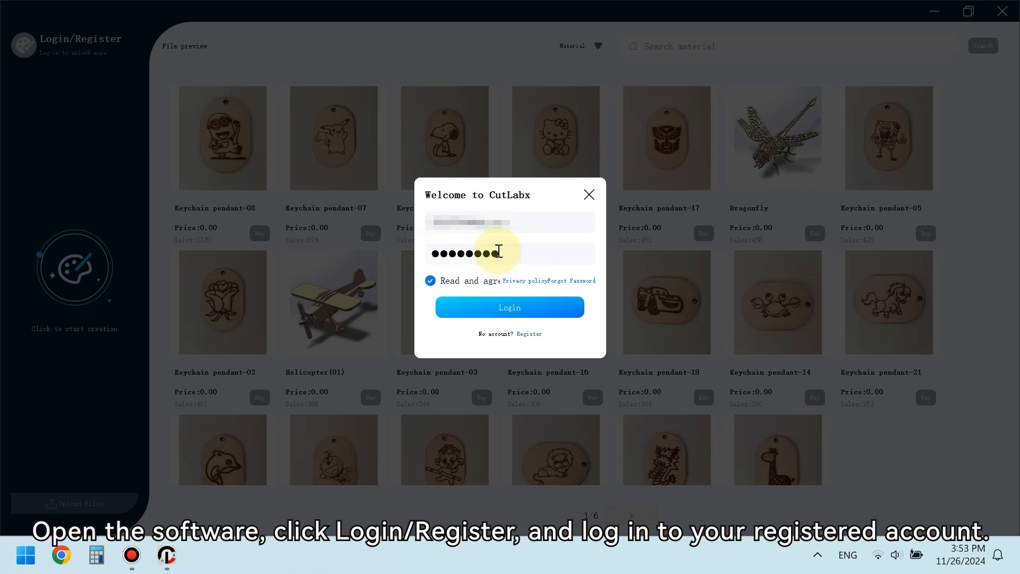
pyautogui.click(512, 307)
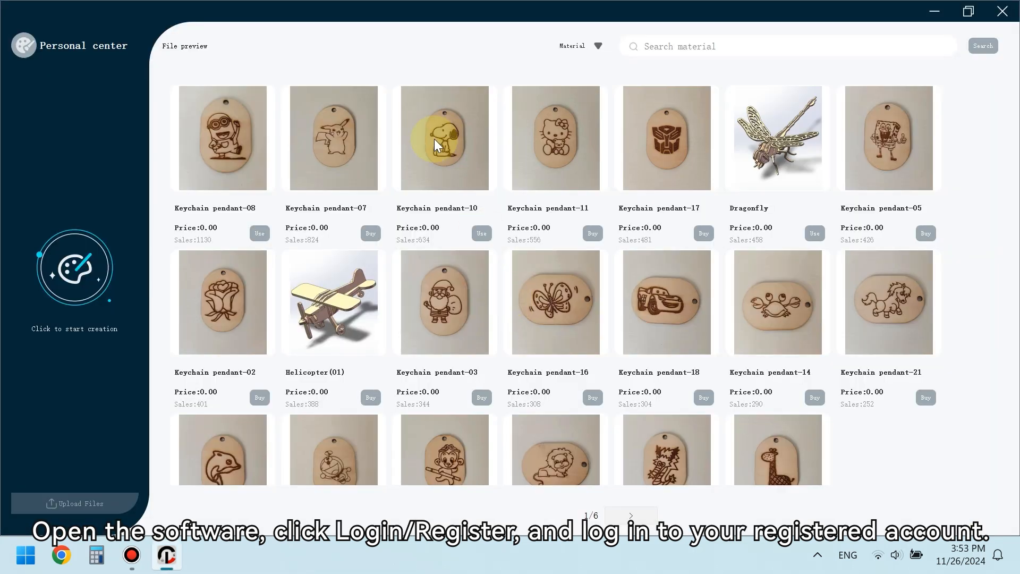
# - Open the Keychain pendant-10 template and center it in the work area
pyautogui.click(436, 144)
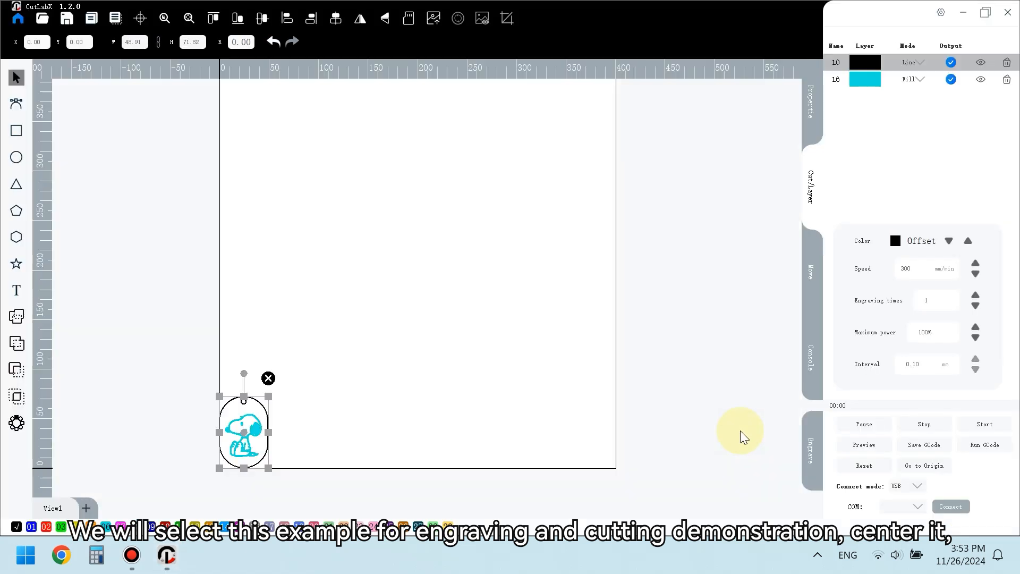
pyautogui.click(140, 19)
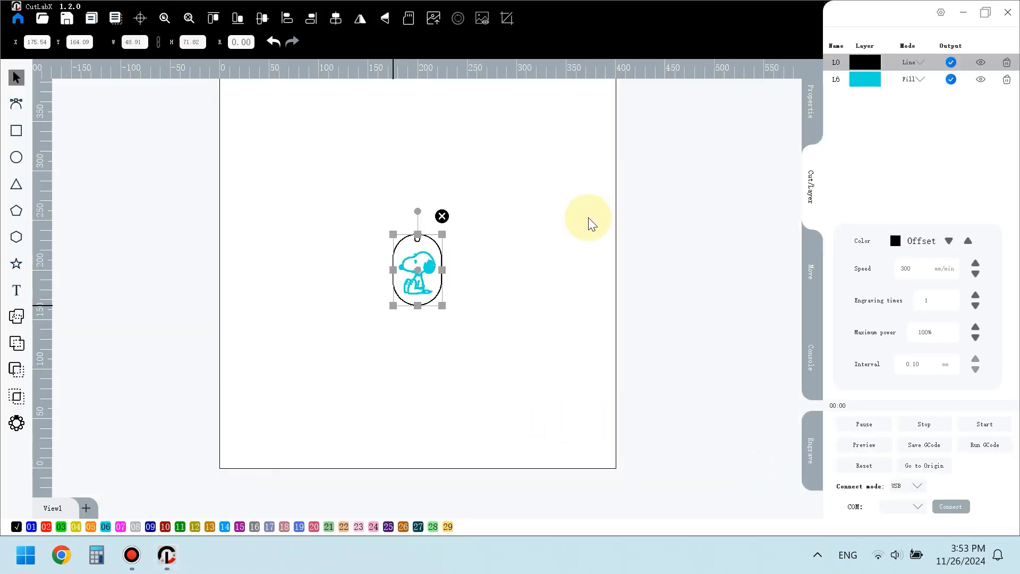
# - Set the L0 cutting layer's speed to 340 mm/min
pyautogui.doubleClick(865, 63)
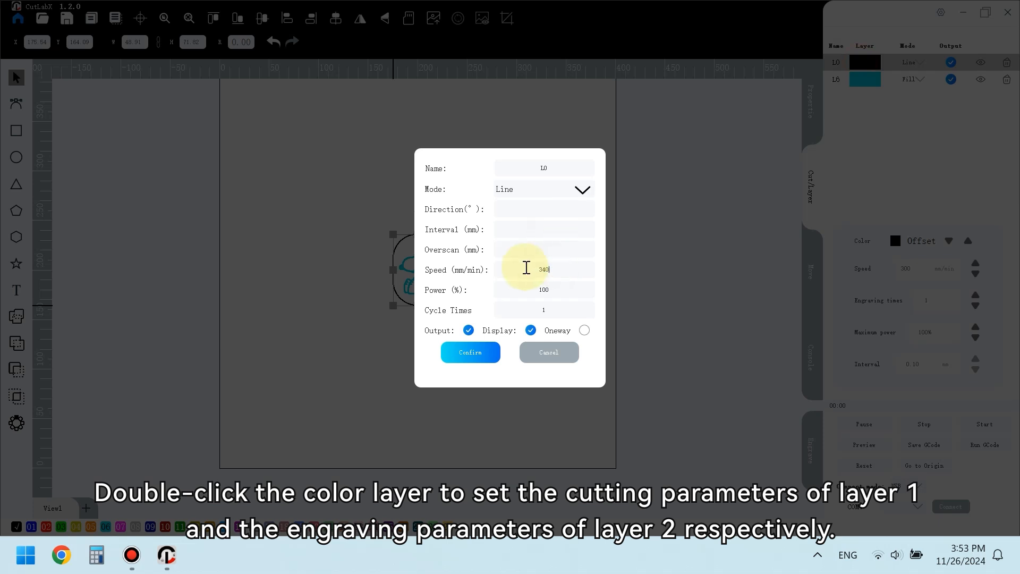
pyautogui.click(482, 353)
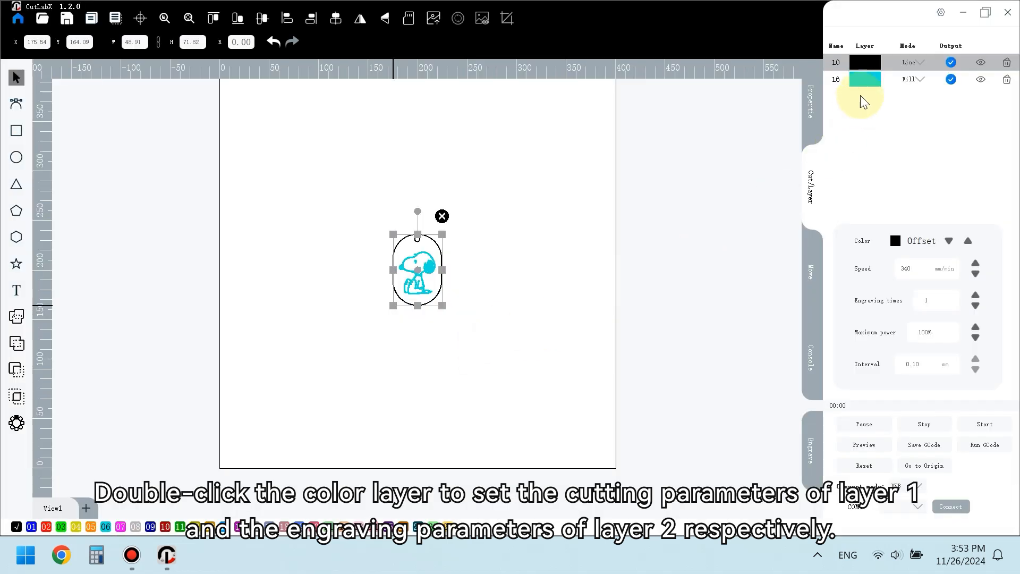
# - Set the L6 fill engraving layer's speed to 7000 mm/min
pyautogui.doubleClick(862, 81)
pyautogui.doubleClick(504, 270)
pyautogui.write('7000')
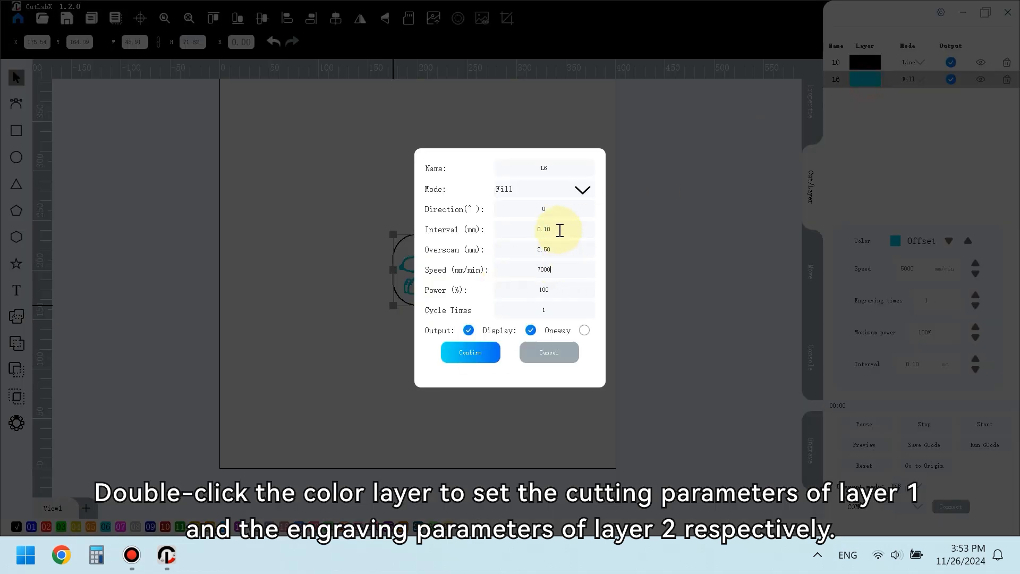
pyautogui.click(476, 353)
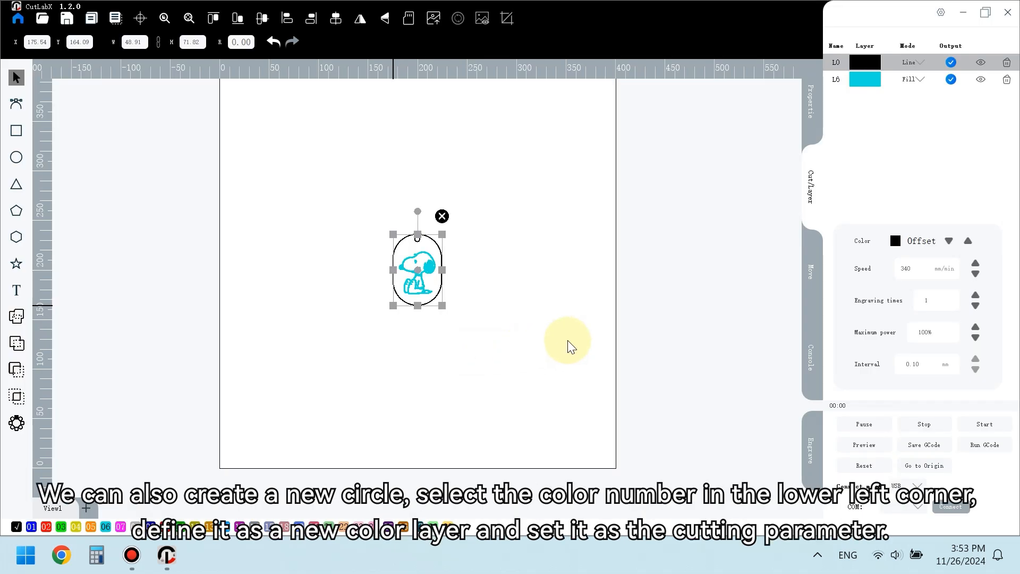
# - Zoom in on the keychain and draw a new circle over its hanging hole with the Ellipse tool
pyautogui.scroll(5, 427, 282)
pyautogui.click(521, 169)
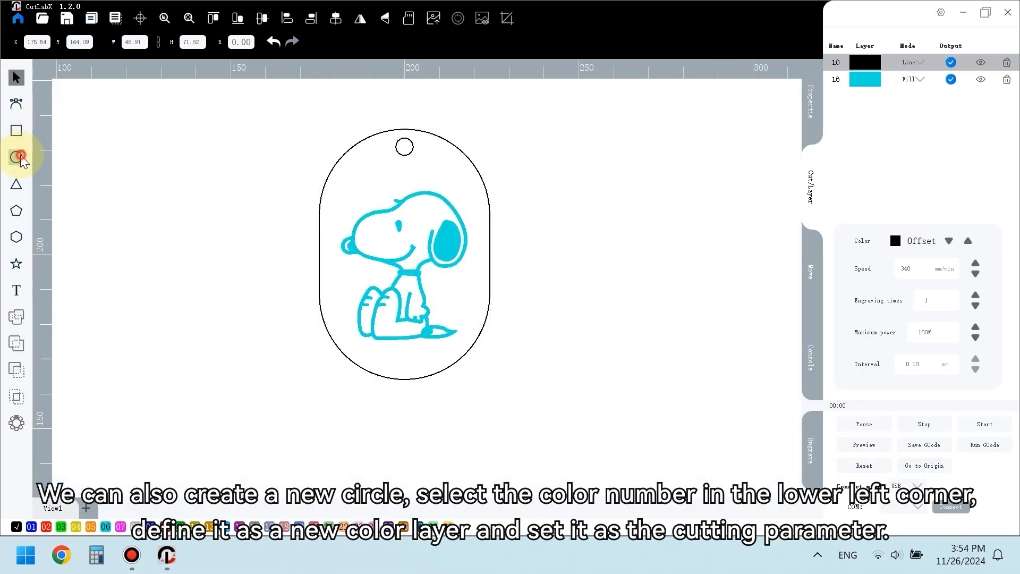
pyautogui.click(20, 157)
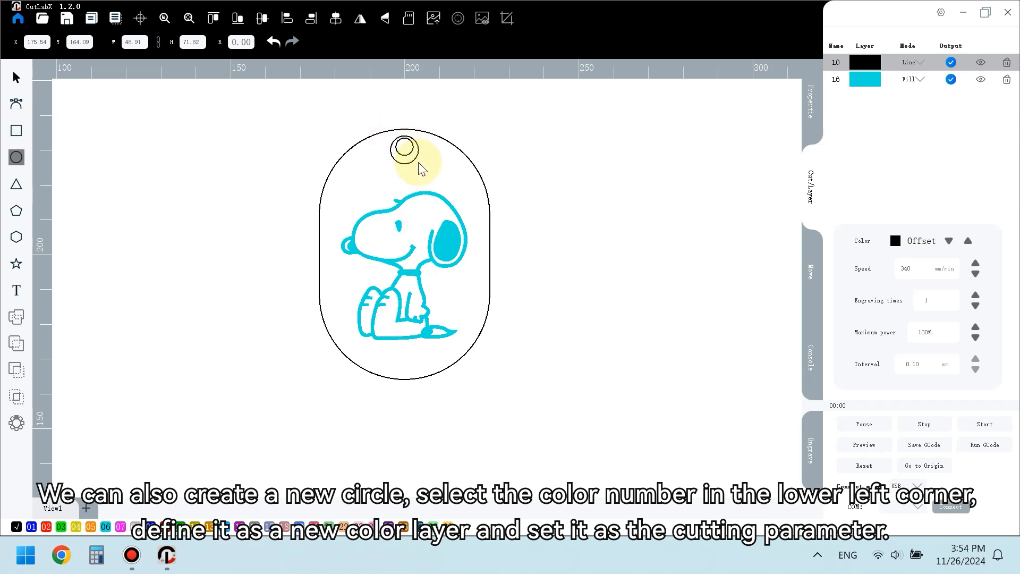
pyautogui.click(405, 166)
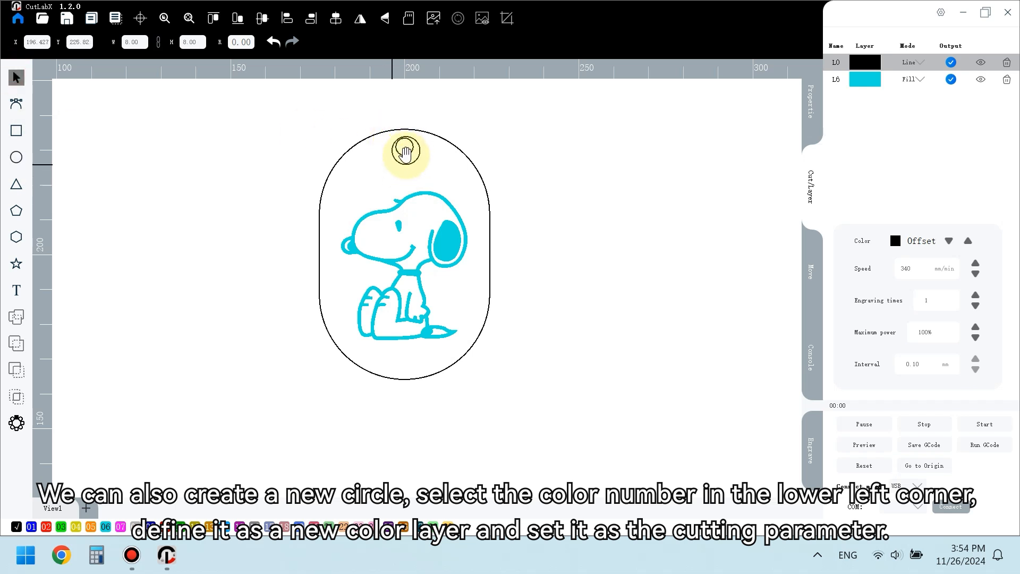
# - Select the new circle and assign it to color 01 so it gets its own line layer
pyautogui.click(405, 153)
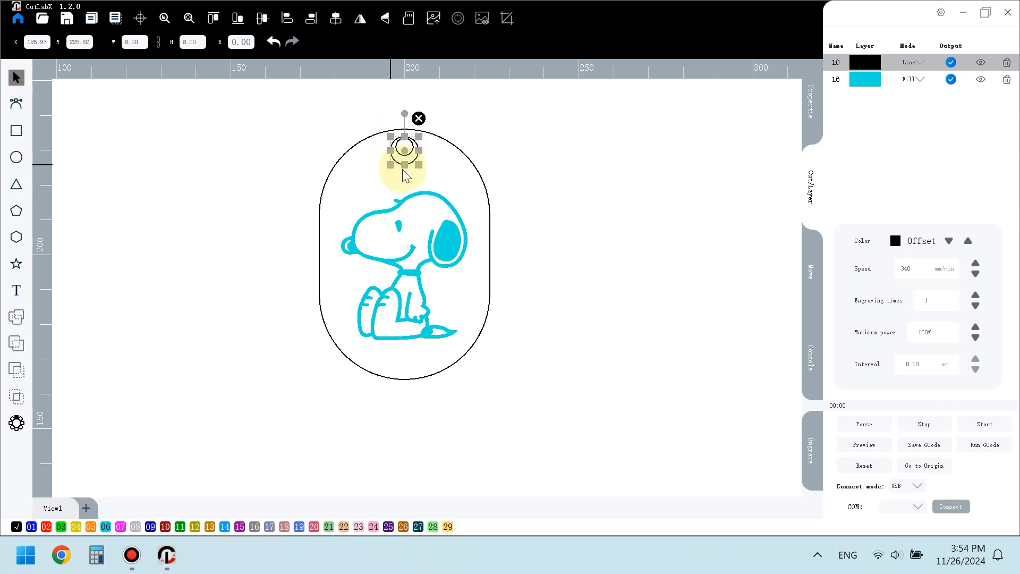
pyautogui.click(33, 528)
pyautogui.click(545, 290)
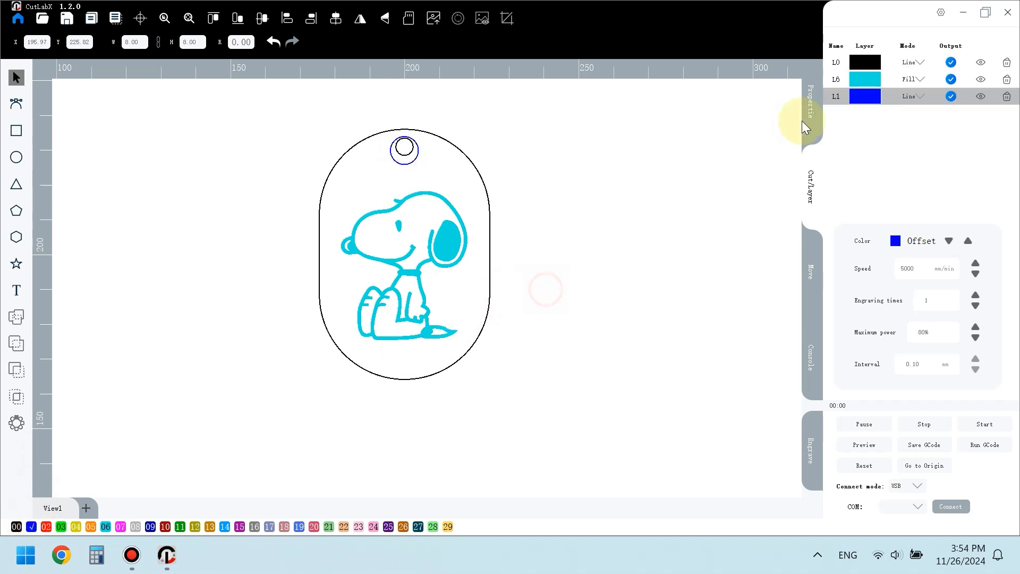
# - Set the new blue L1 layer's speed to 340 mm/min and power to 100% in its layer settings
pyautogui.doubleClick(865, 96)
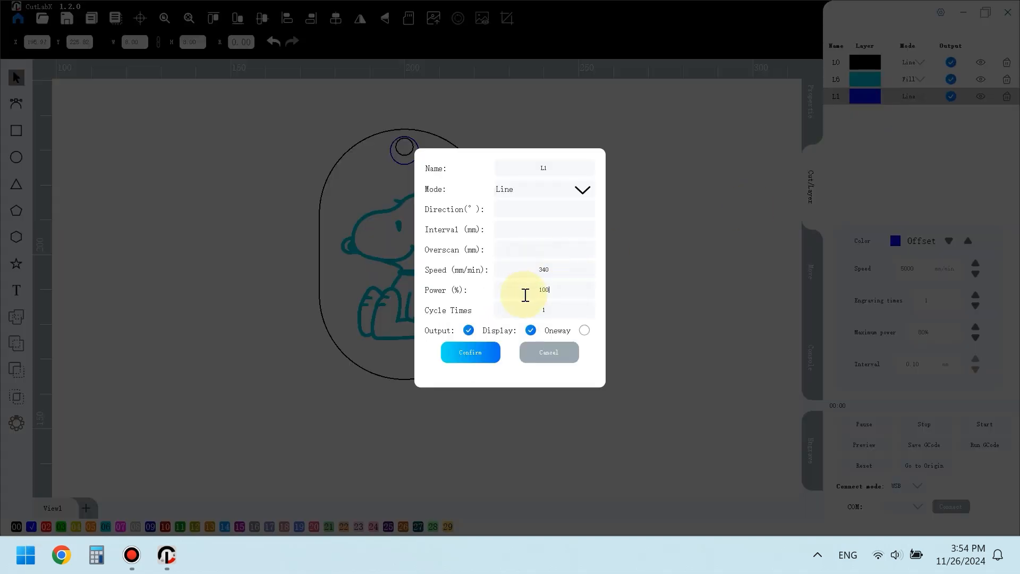
pyautogui.click(470, 353)
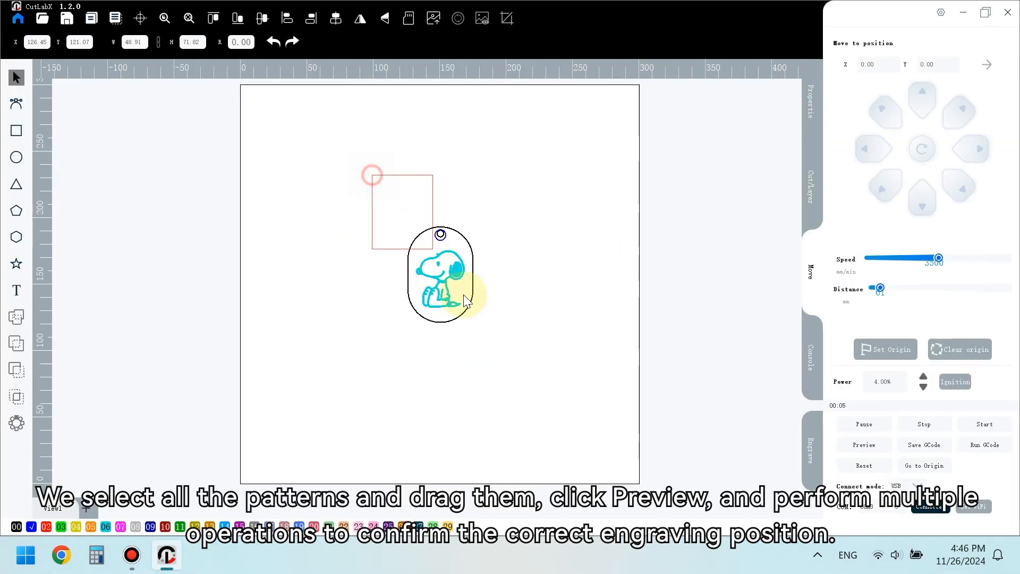
# - Move the whole keychain design left in the work area and preview its engraving position on the machine
pyautogui.click(468, 289)
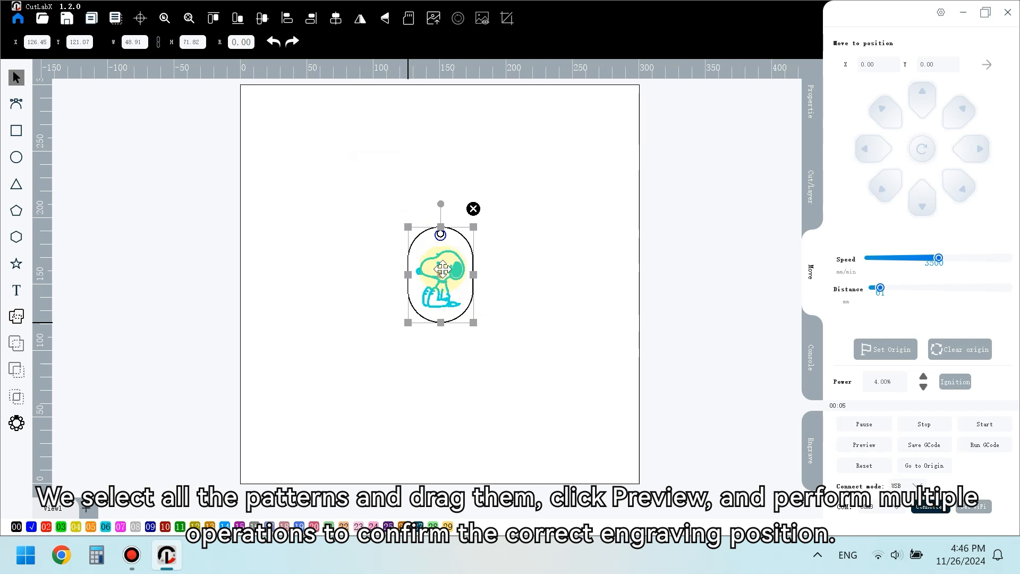
pyautogui.moveTo(442, 276); pyautogui.dragTo(369, 270)
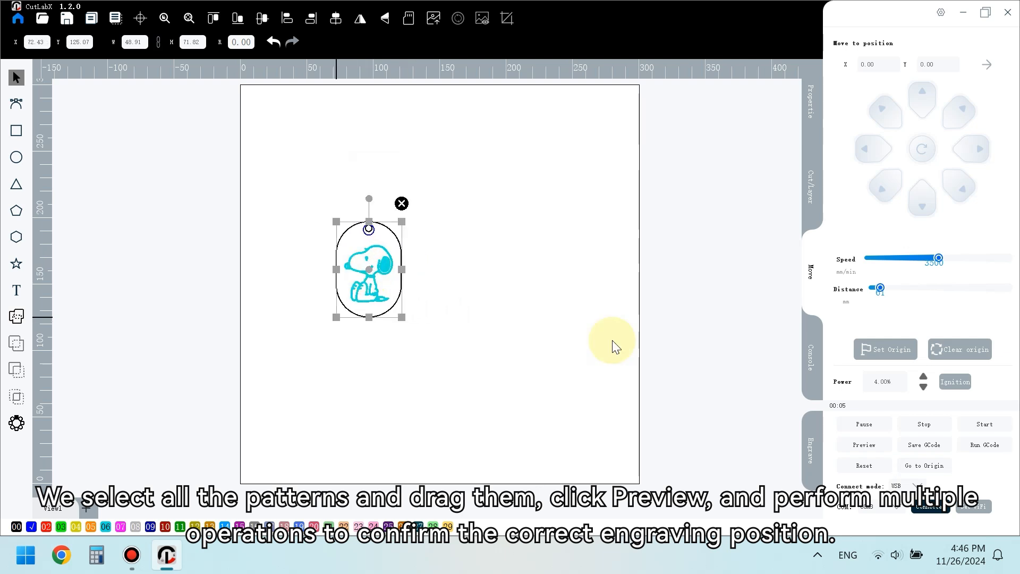
pyautogui.click(865, 445)
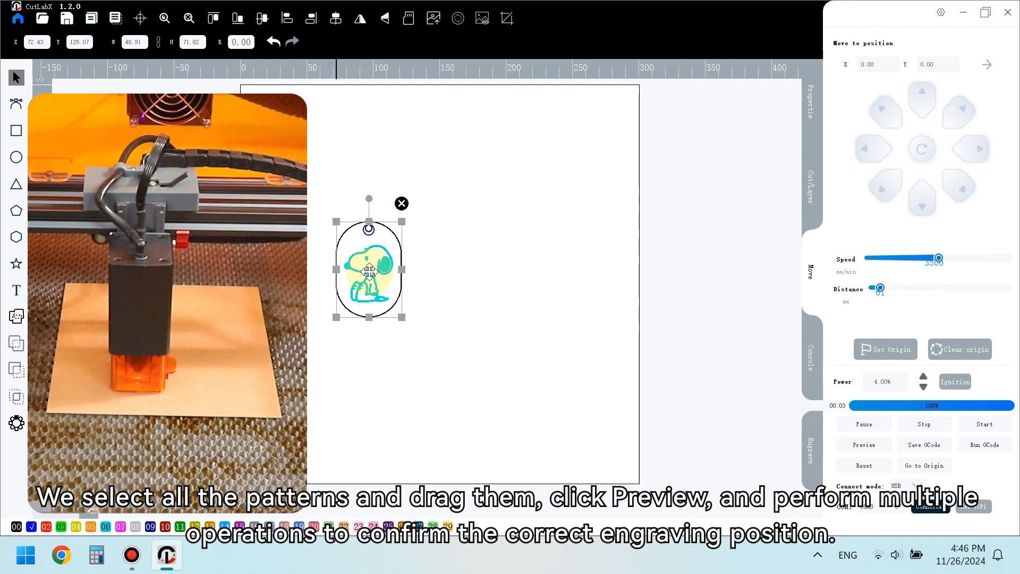
# - Move the keychain design right to about X 208 and Y 126 mm, then pause and rerun the preview
pyautogui.moveTo(369, 271); pyautogui.dragTo(574, 269)
pyautogui.click(858, 424)
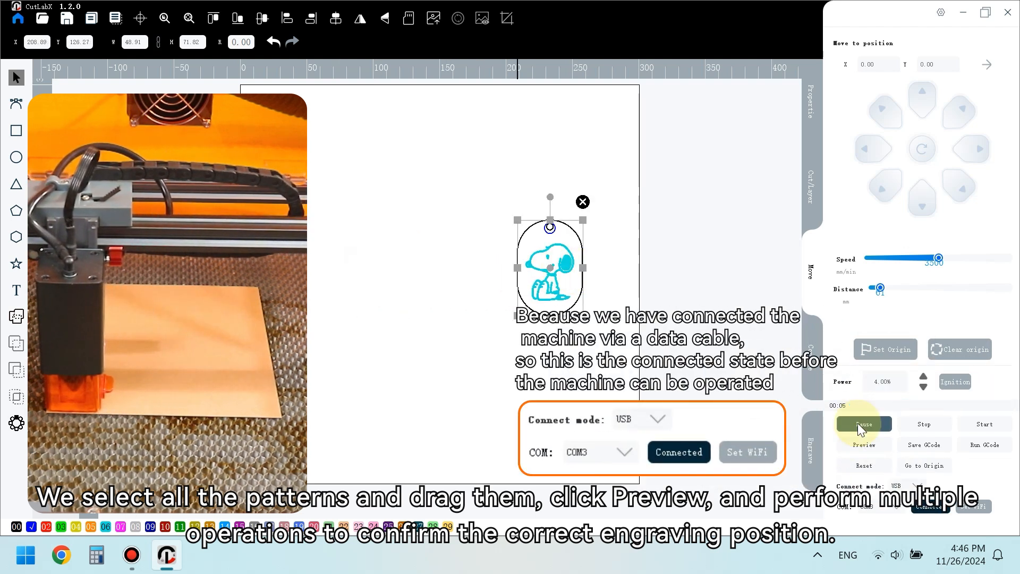
pyautogui.click(861, 444)
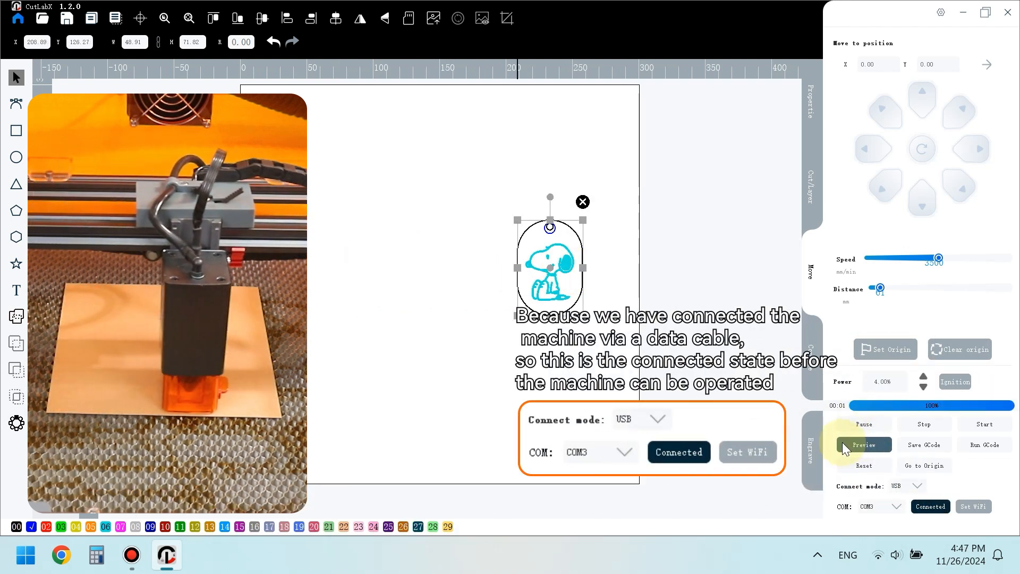